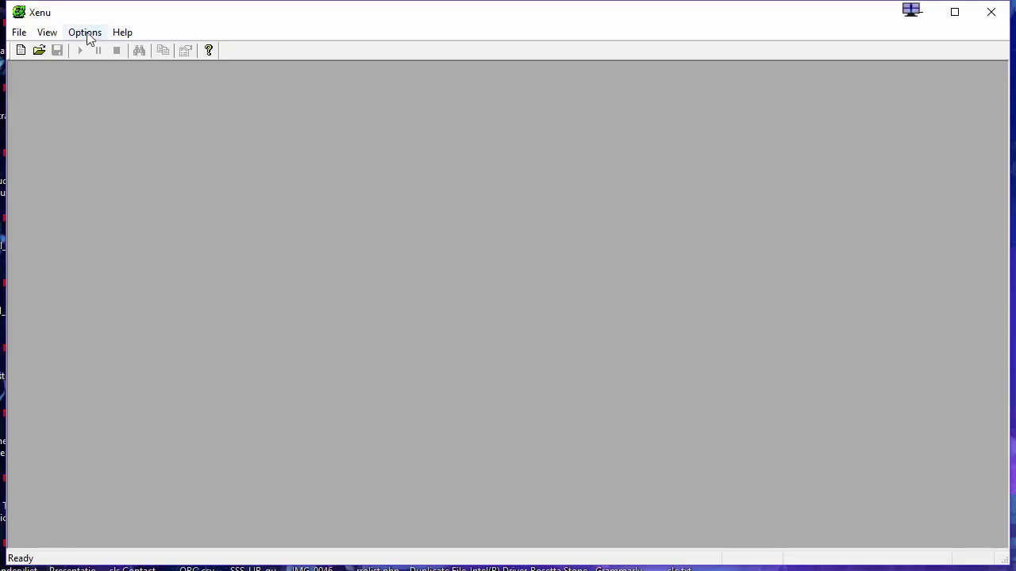
Review the basic report options and the advanced options in the preferences, and accept them
click(85, 37)
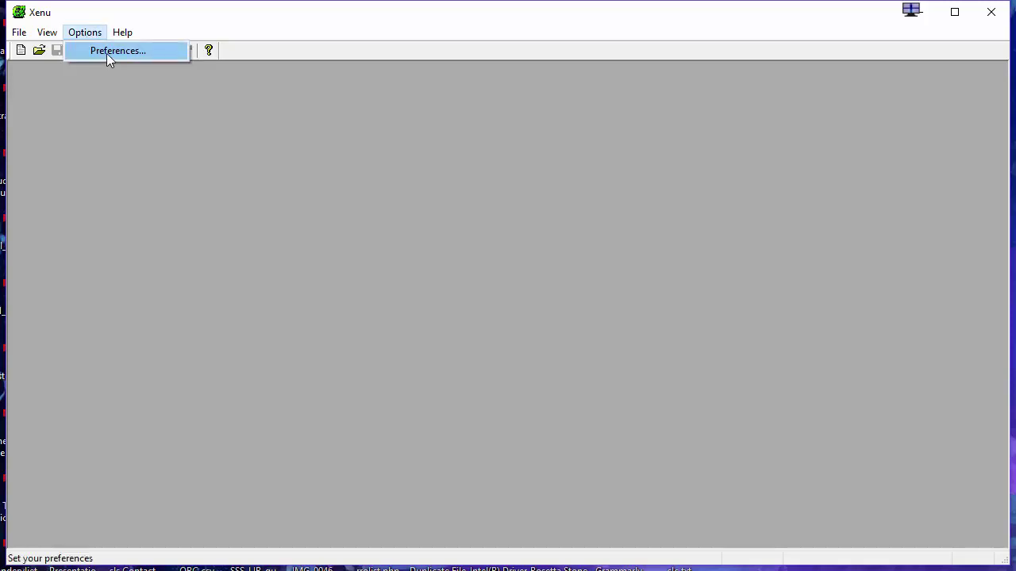
click(107, 52)
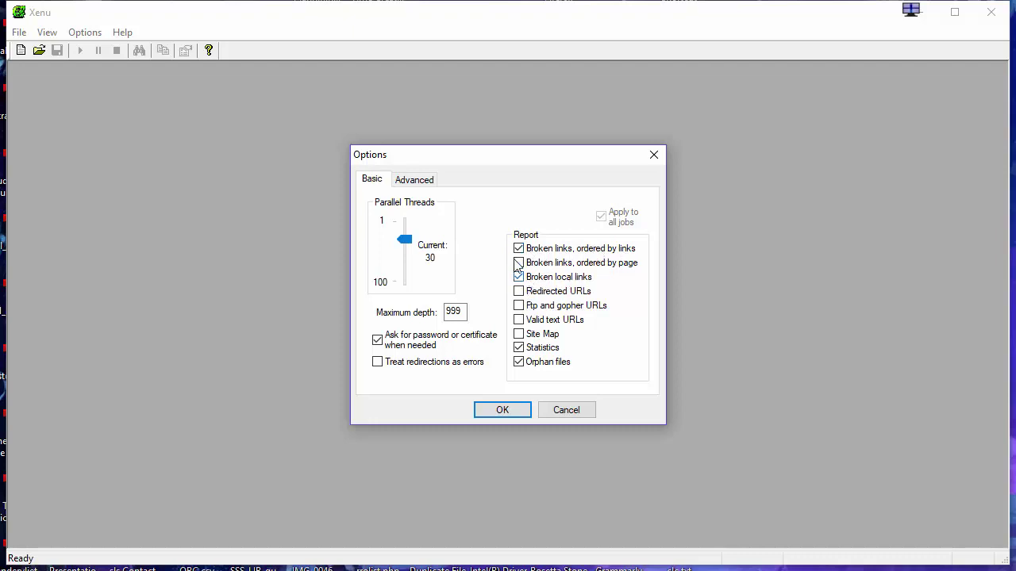
click(520, 348)
click(411, 182)
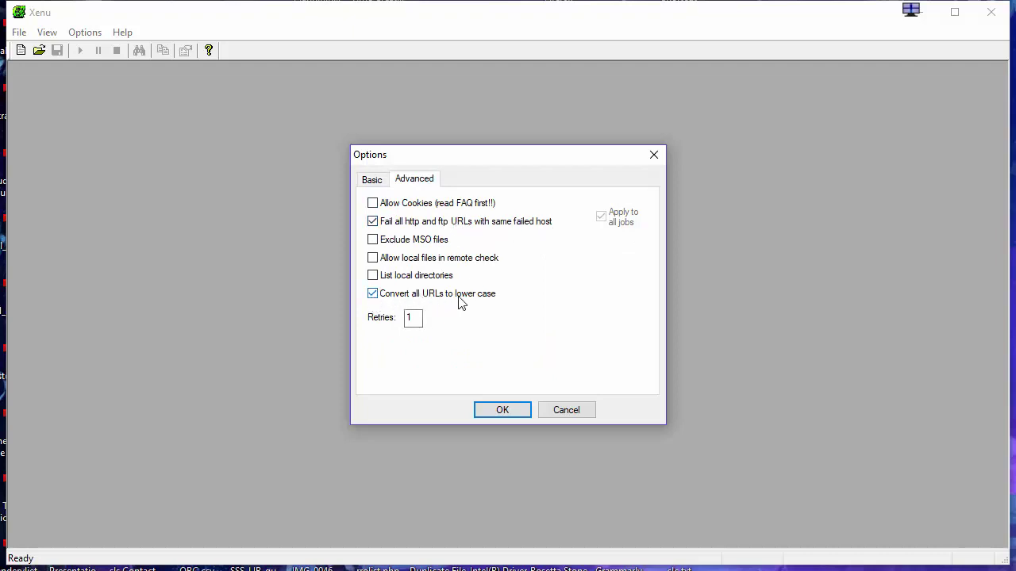
click(372, 181)
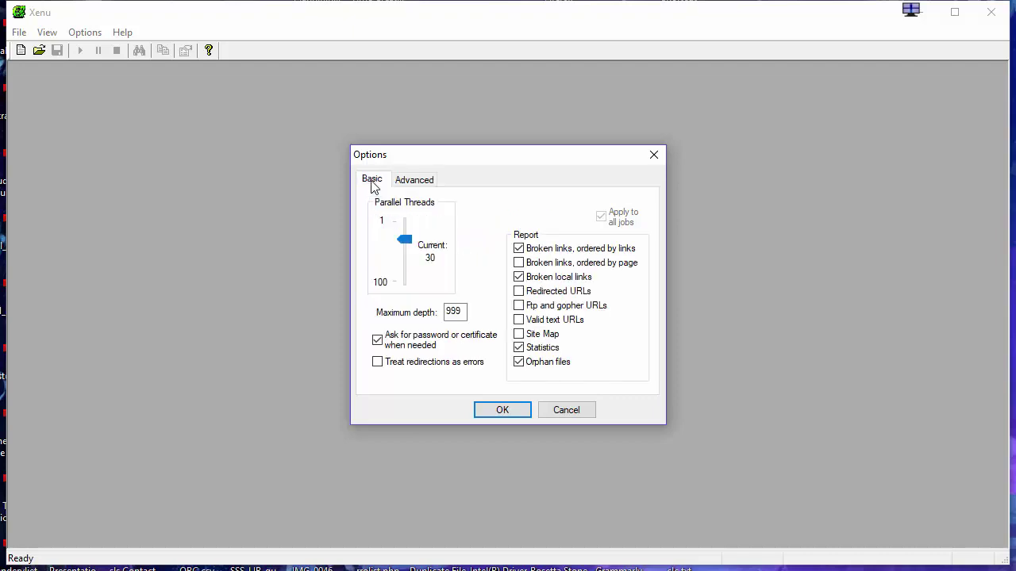
click(503, 411)
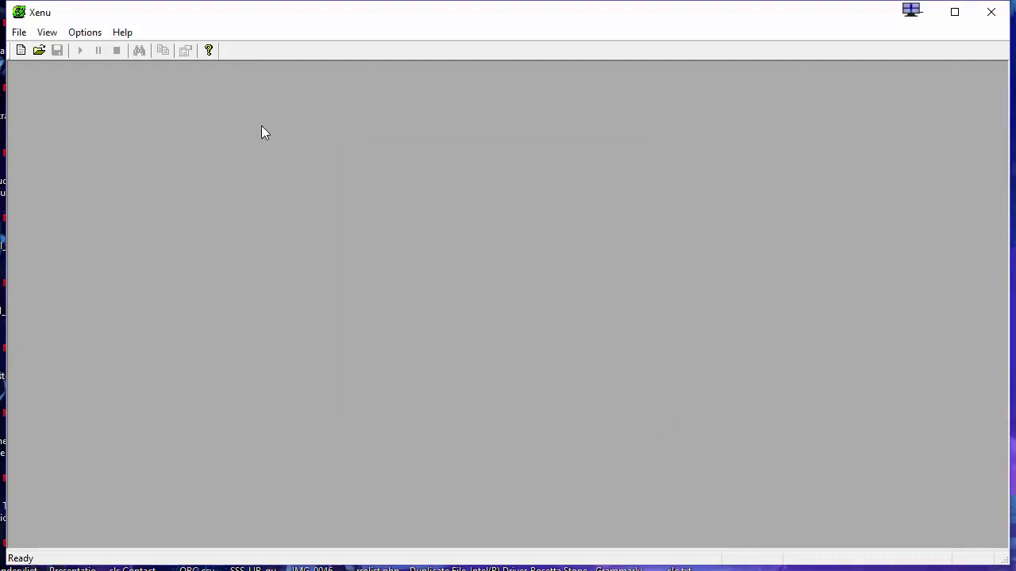
click(19, 33)
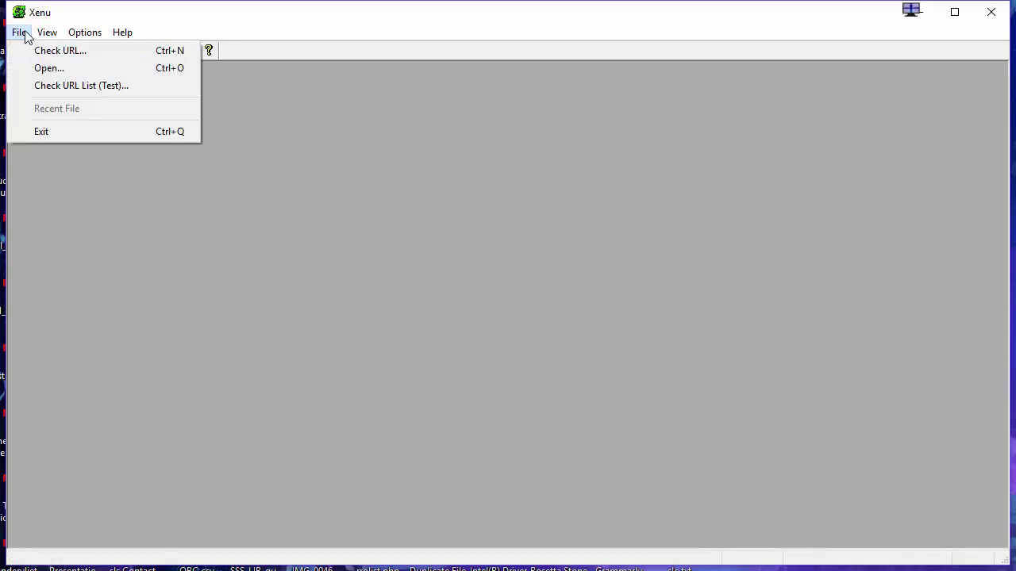
click(70, 50)
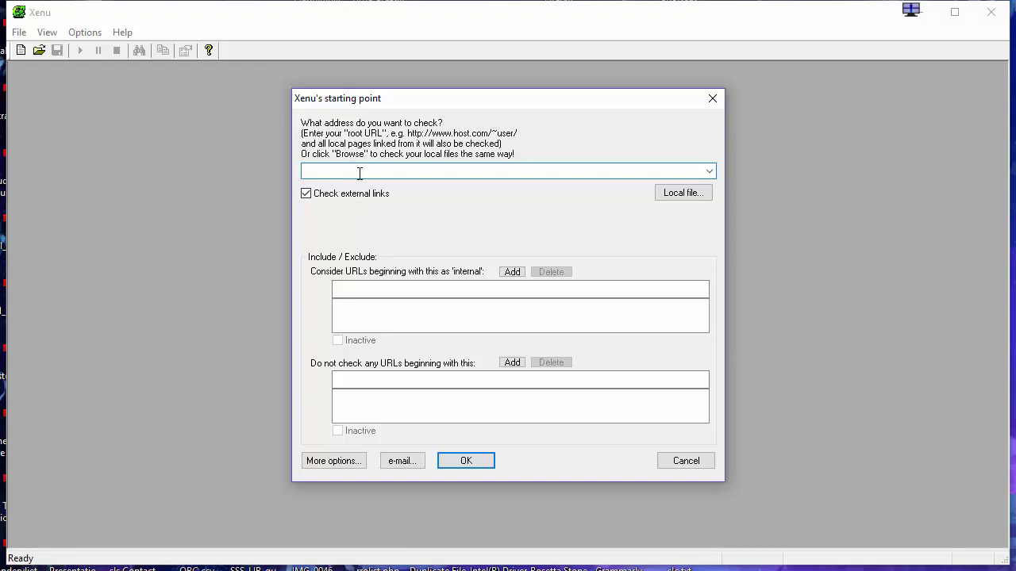
text(http://www.tubarksconsulting.com)
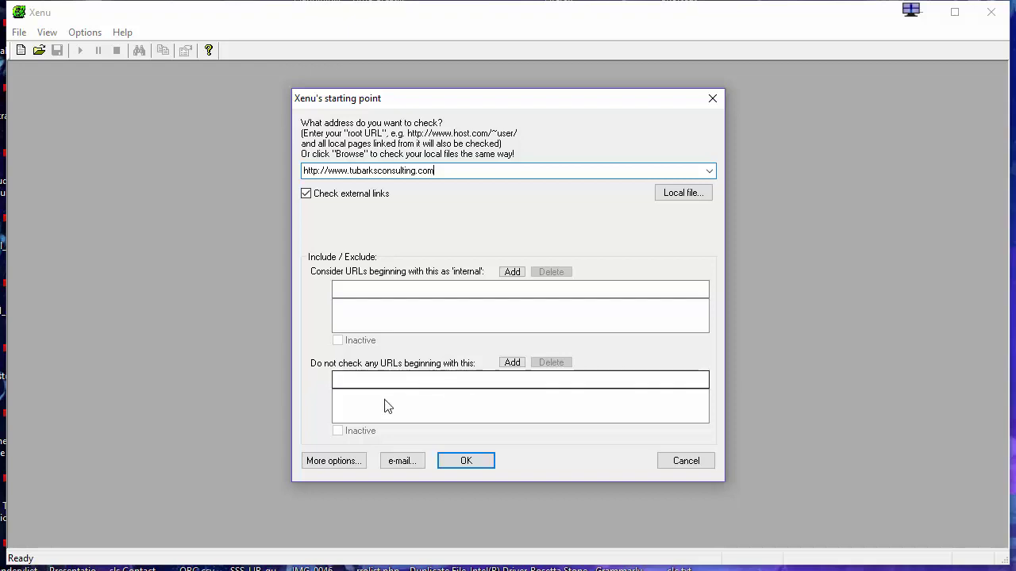
click(333, 461)
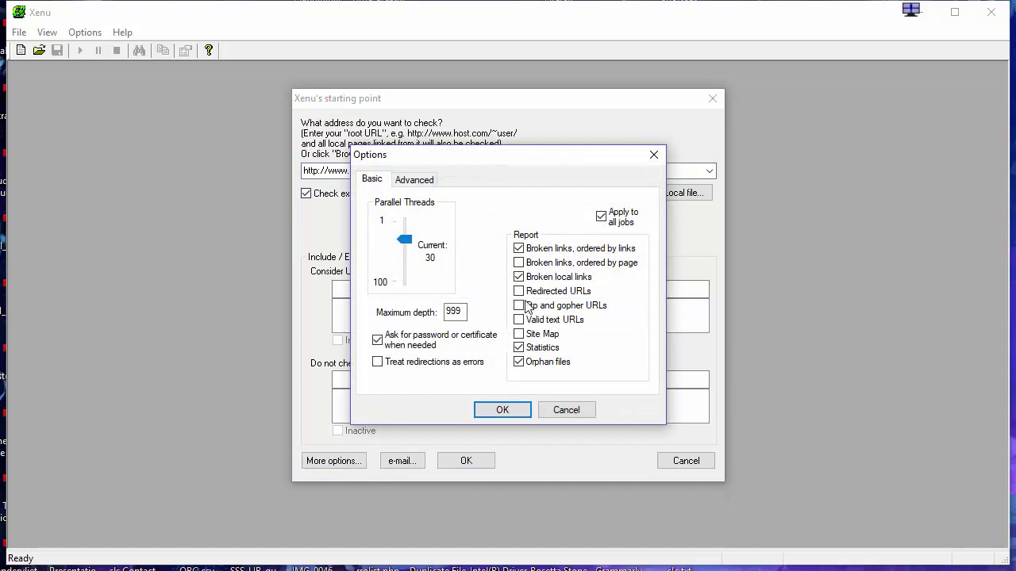
click(567, 408)
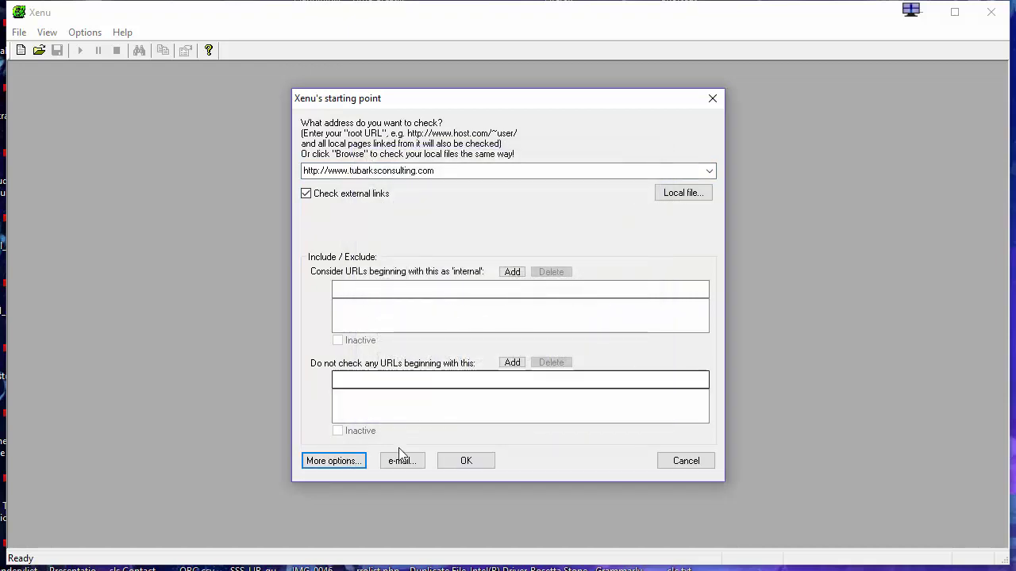
click(464, 463)
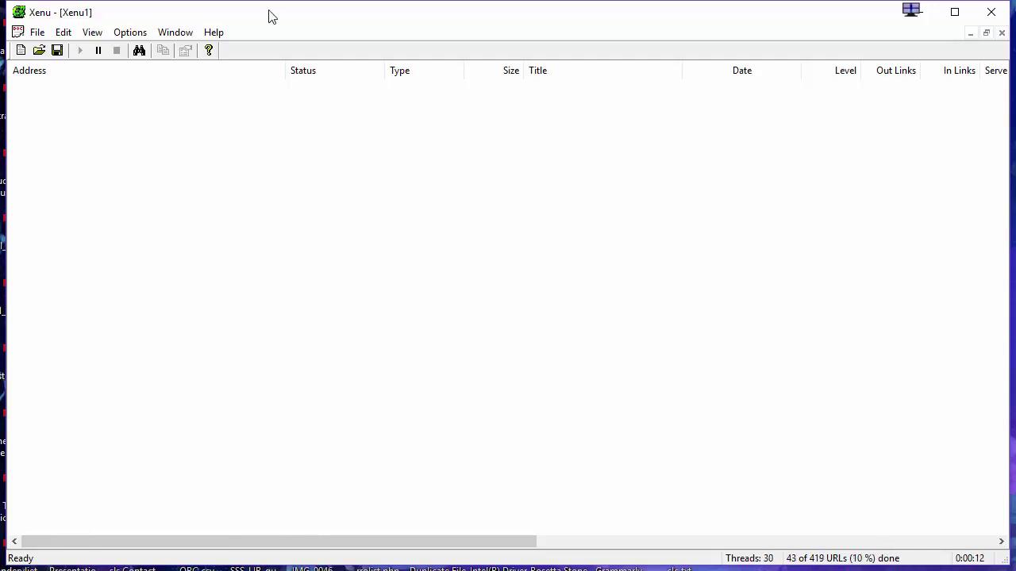
Display all checked URLs in the results list and return it to broken links only
click(92, 33)
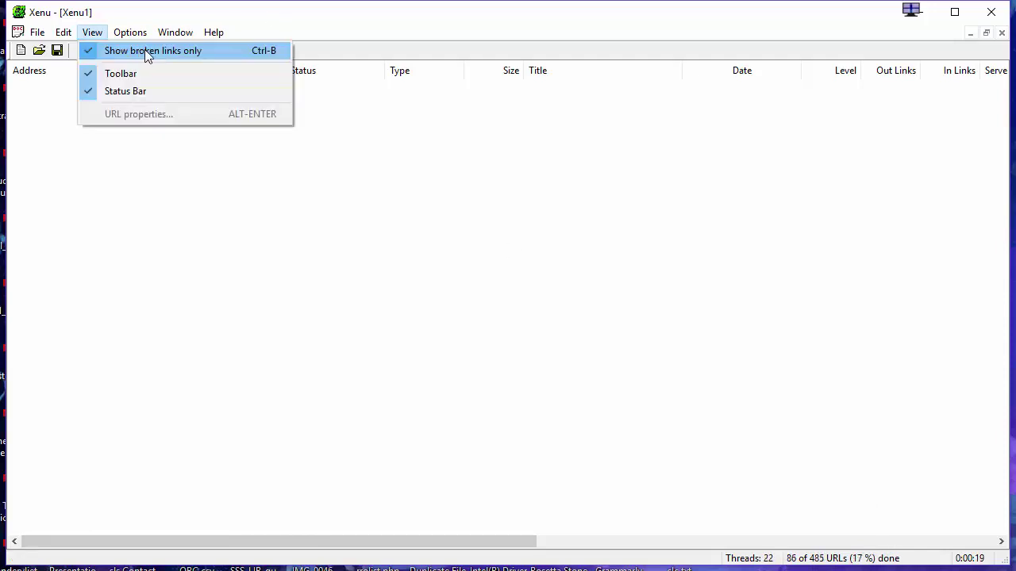
click(145, 52)
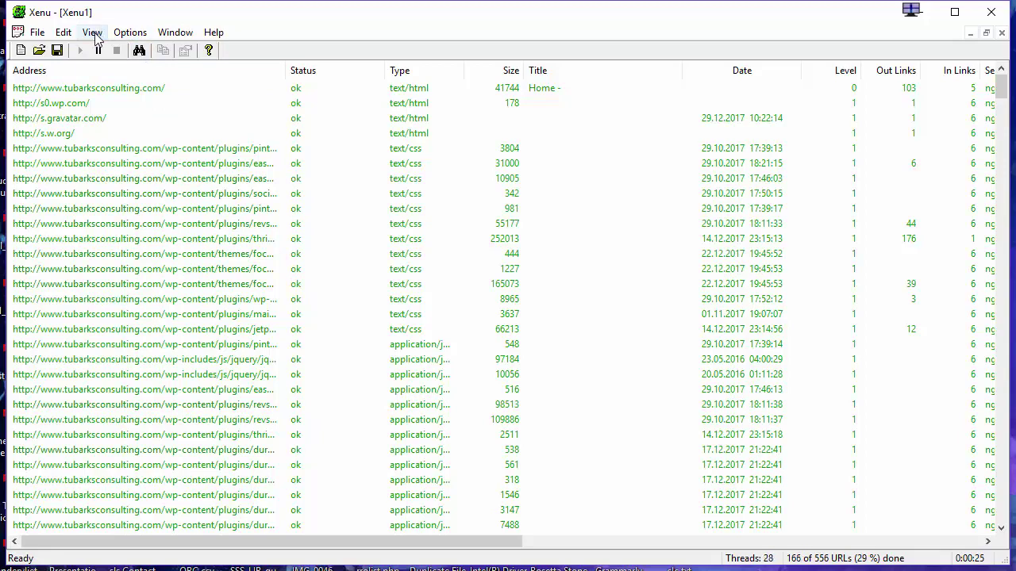
click(100, 32)
click(104, 54)
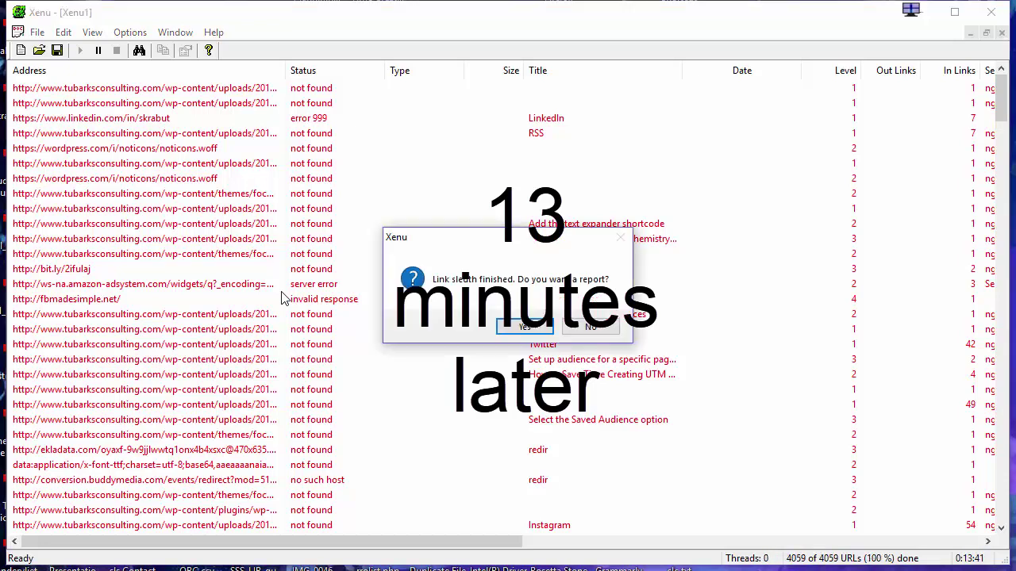
Generate the link report for the finished check, skipping the FTP orphan check
key(Return)
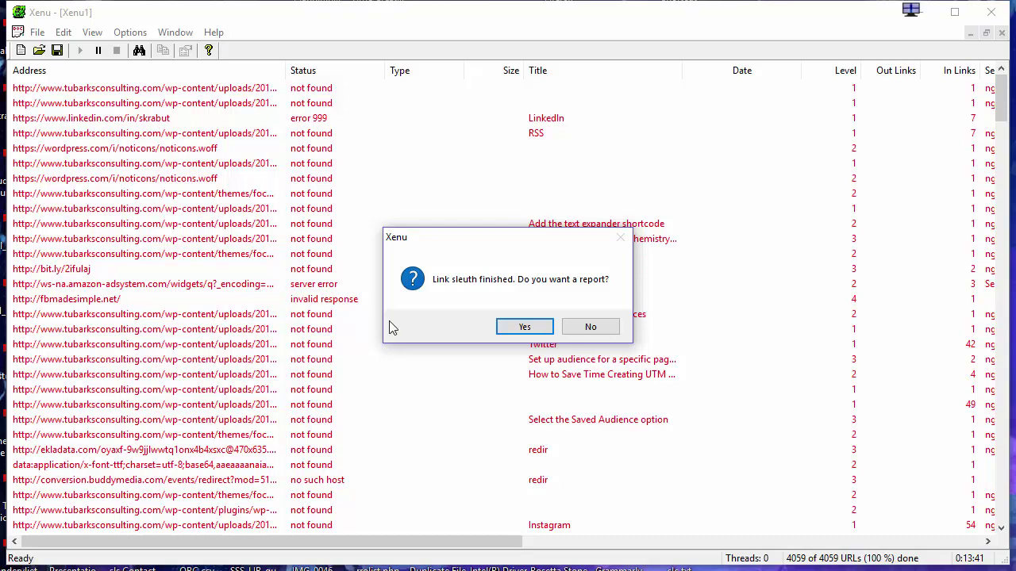
click(523, 327)
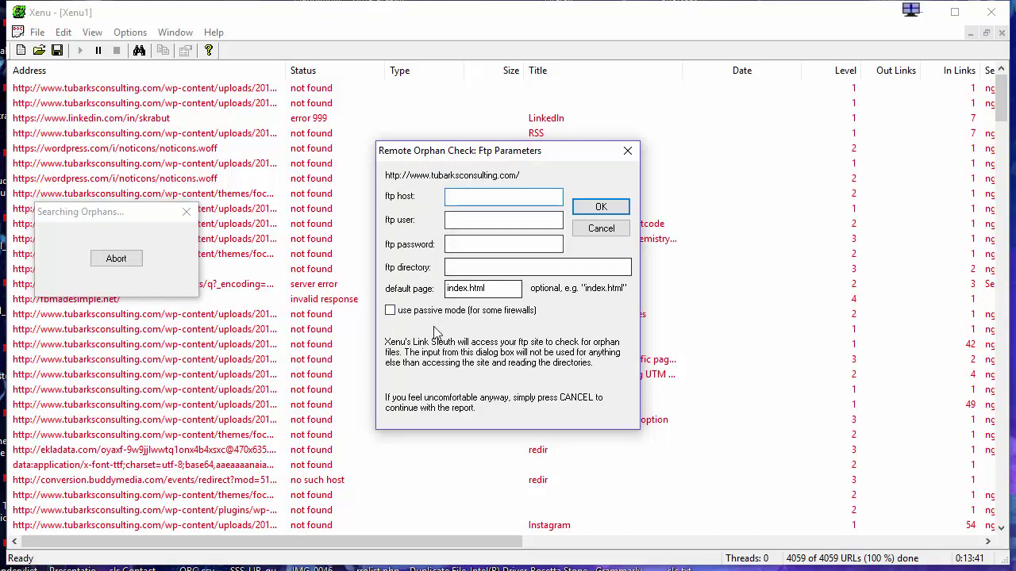
click(601, 229)
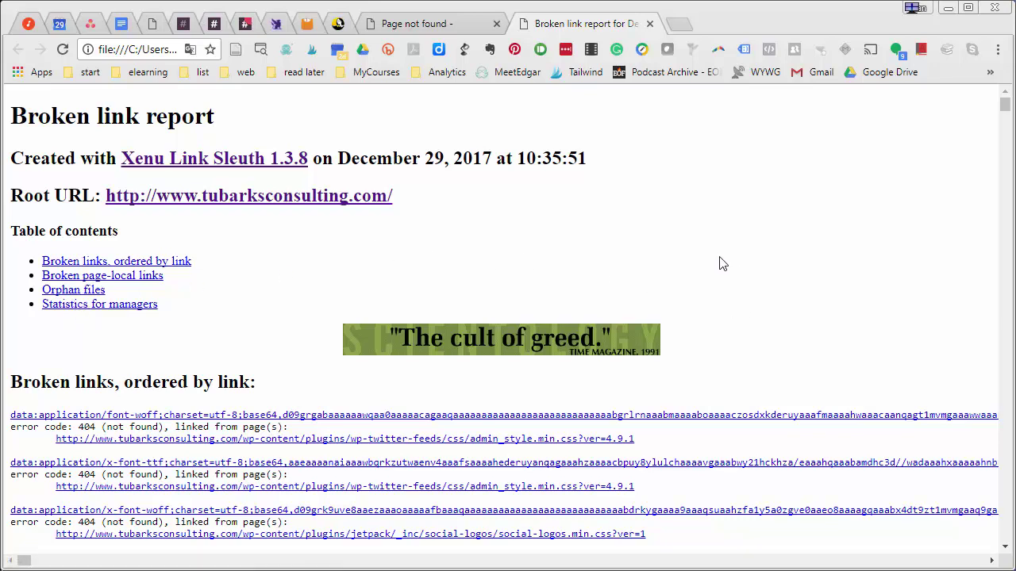
Examine the 404 and 503 error codes and their linking pages in the report's broken links section
scroll(721, 264, down, 1)
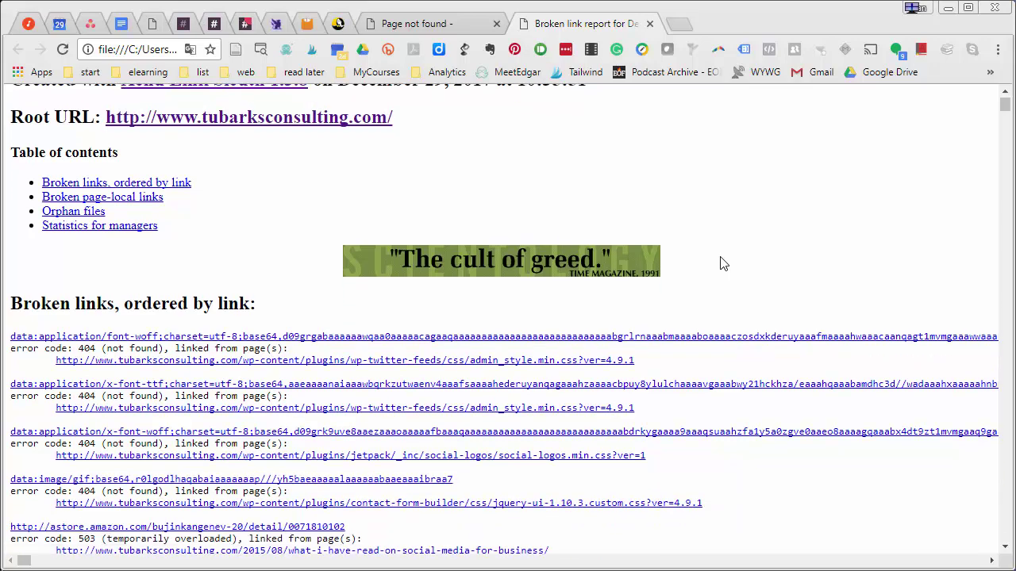
scroll(30, 304, down, 1)
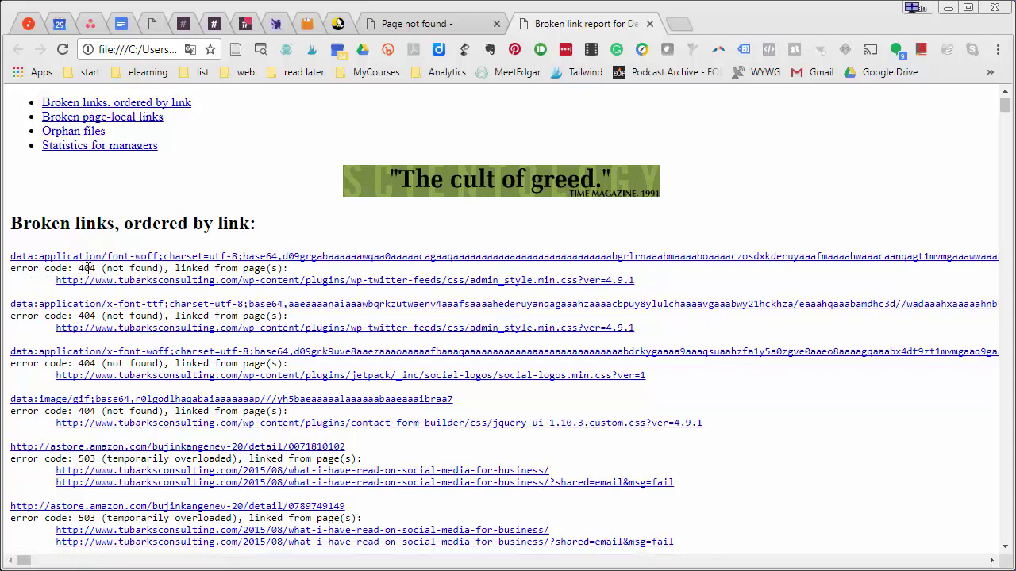
drag(80, 268, 98, 268)
click(96, 268)
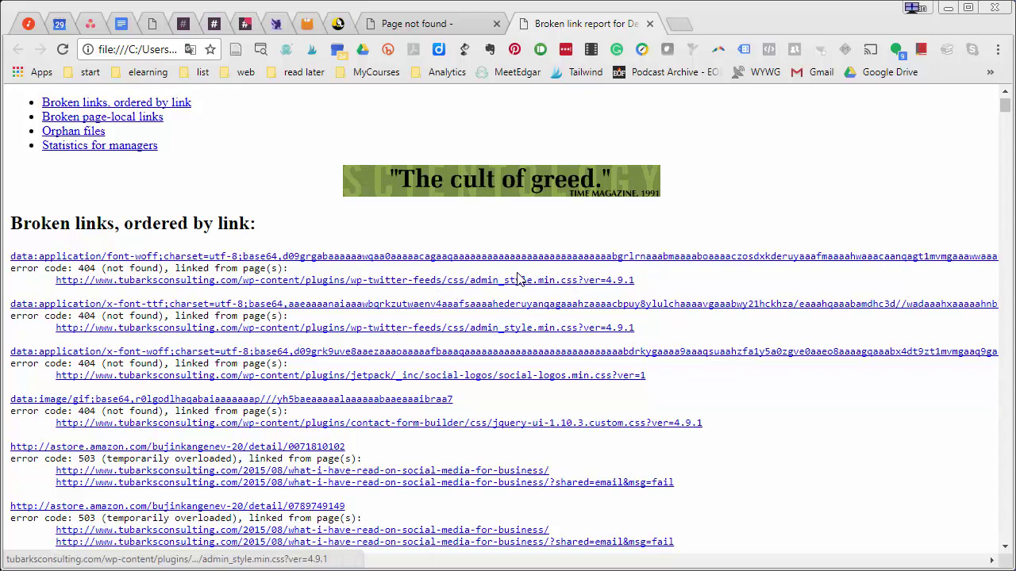
scroll(518, 277, down, 2)
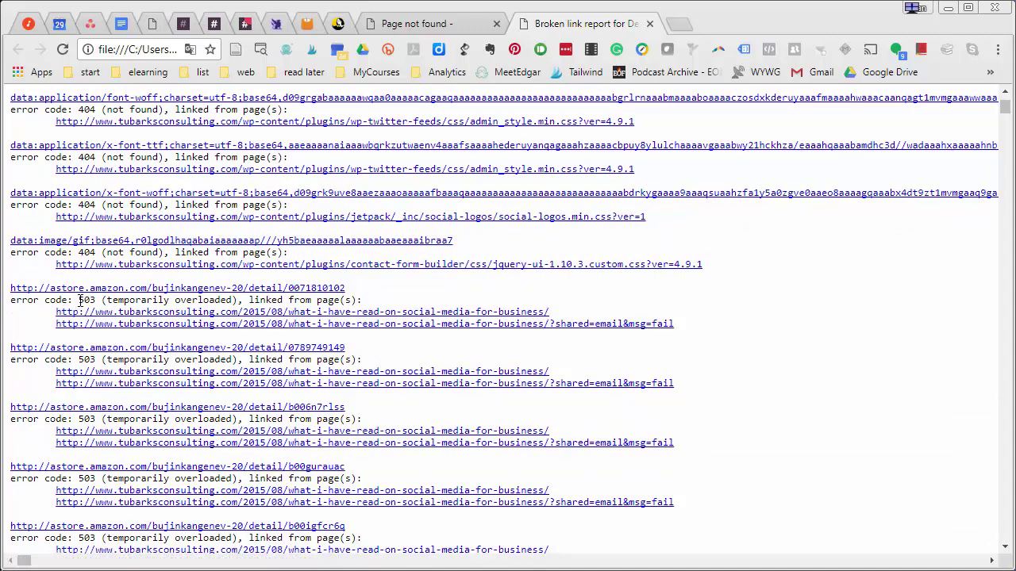
drag(77, 300, 97, 300)
scroll(222, 378, down, 1)
Read through the broken bit.ly links and their linking pages down to the fbmadesimple.net entry
scroll(222, 378, down, 9)
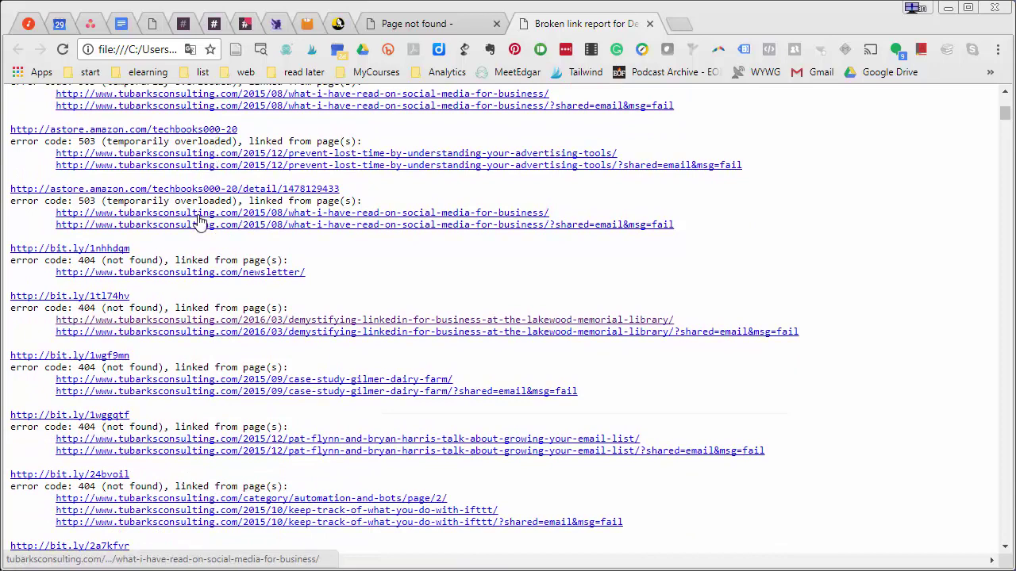
scroll(200, 226, up, 1)
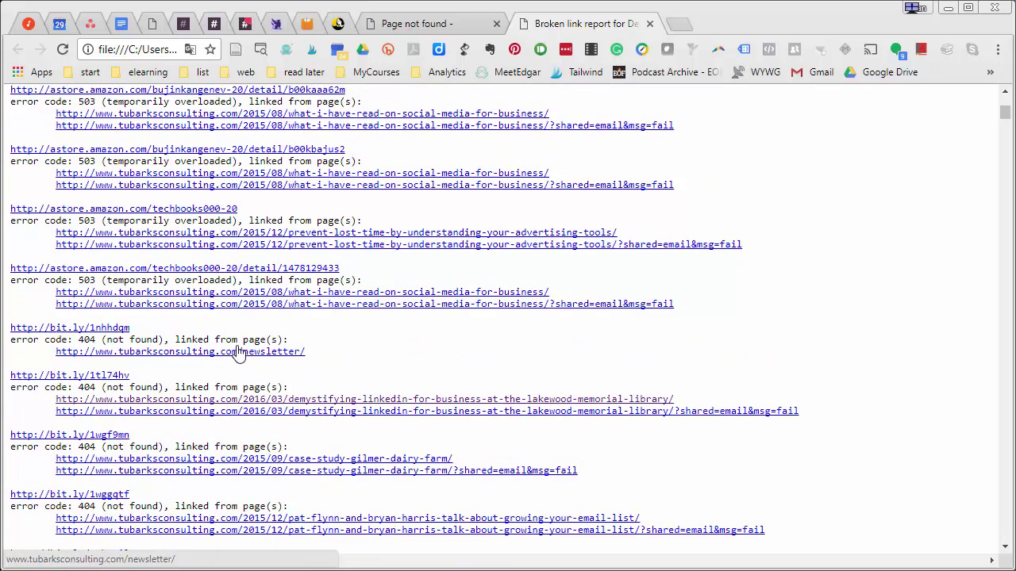
scroll(240, 354, down, 2)
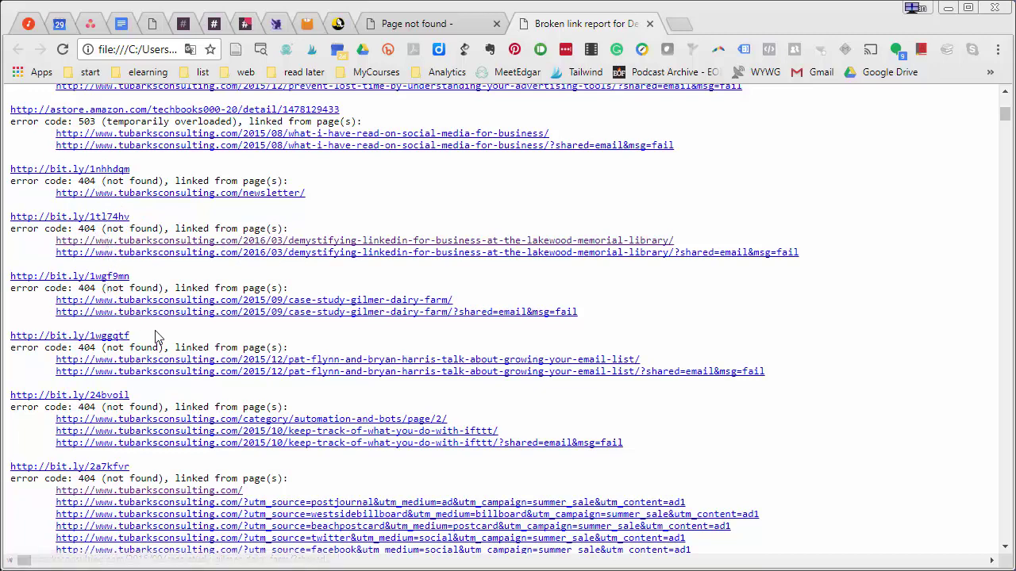
scroll(156, 337, down, 6)
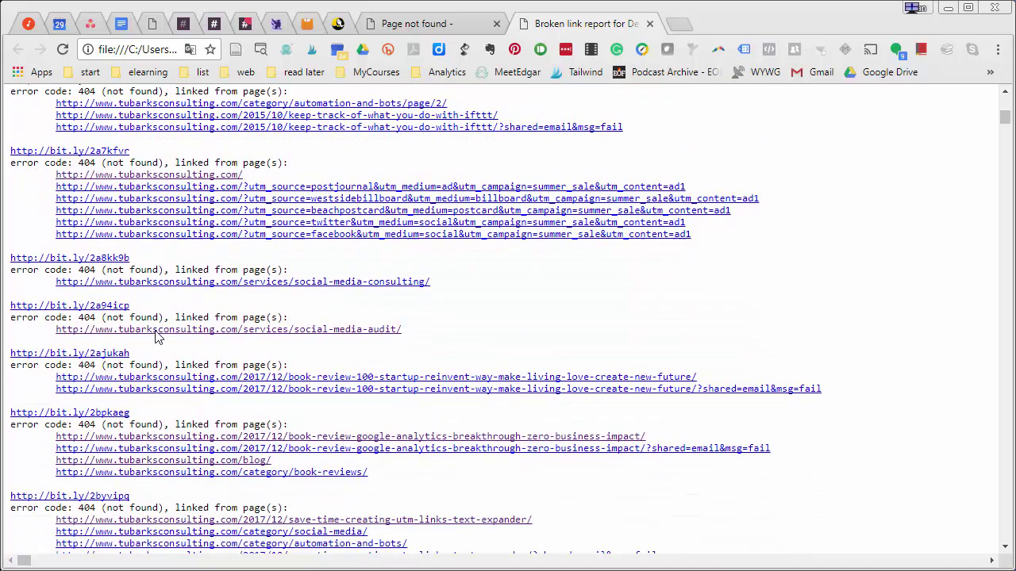
scroll(156, 337, down, 2)
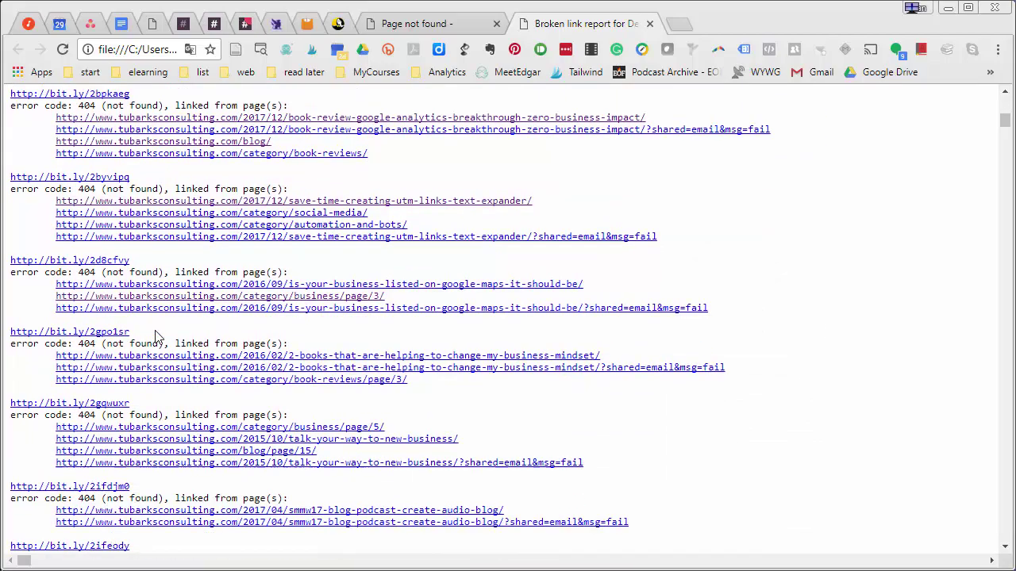
scroll(106, 358, down, 6)
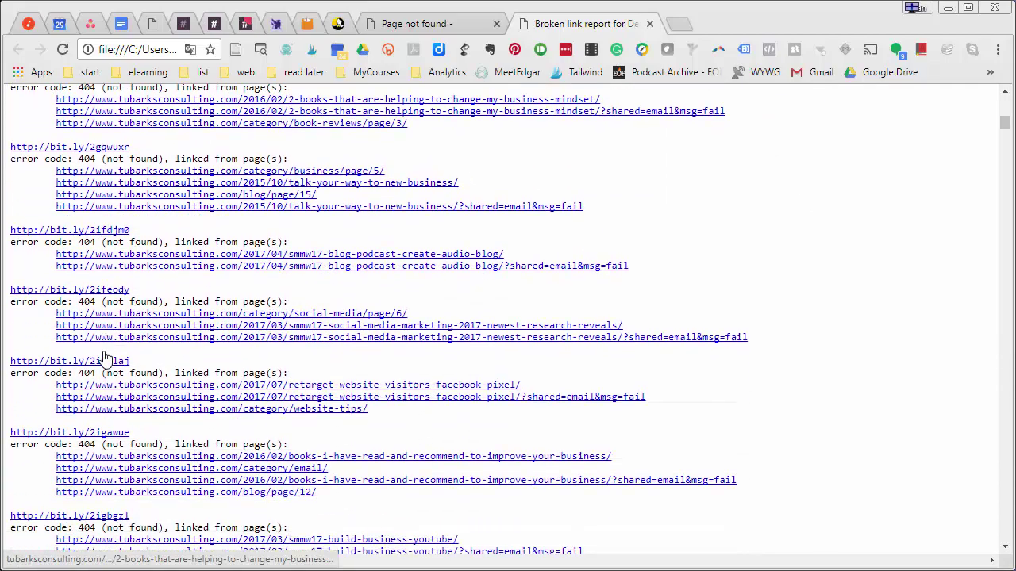
scroll(106, 359, down, 15)
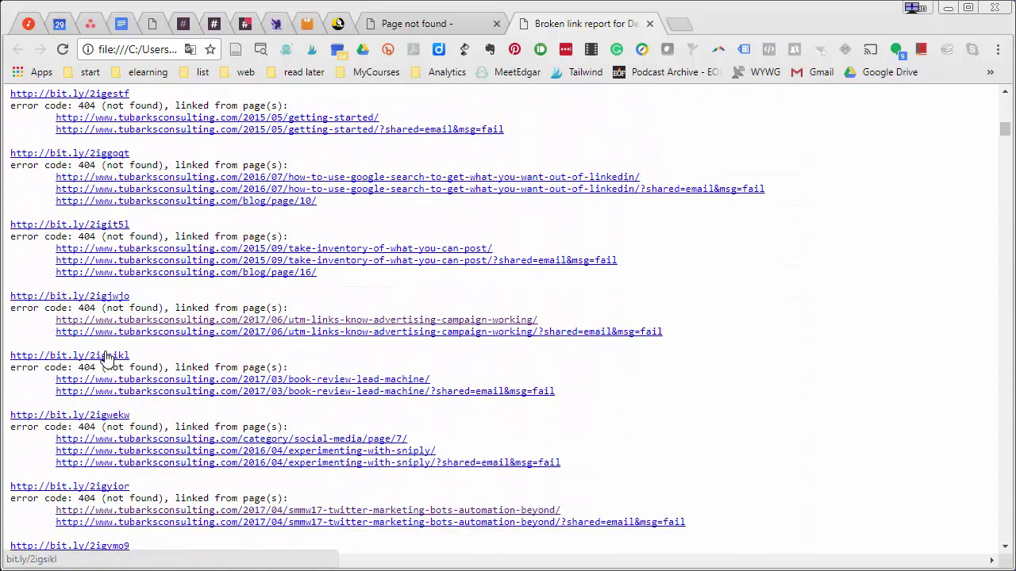
scroll(107, 349, down, 5)
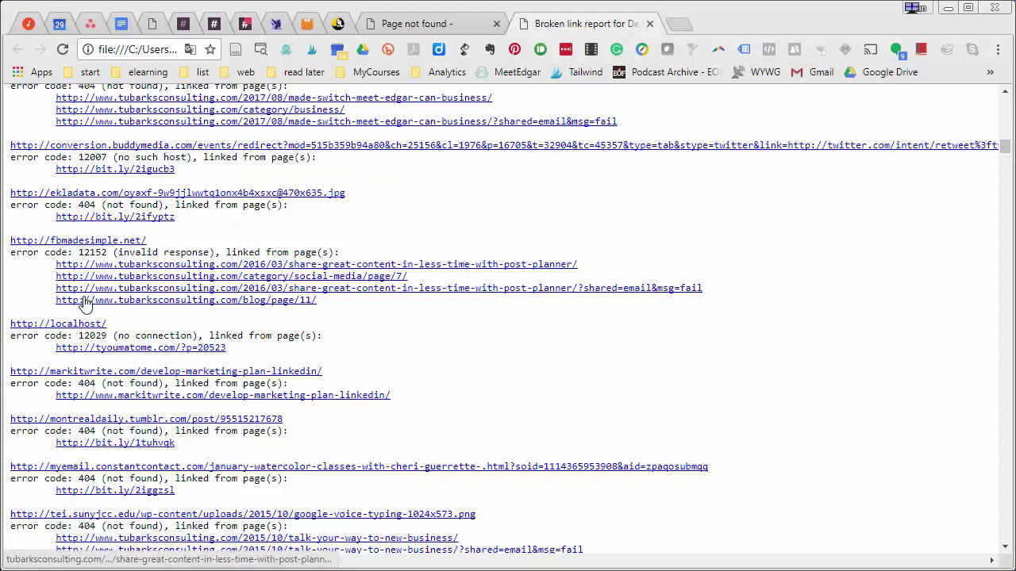
Inspect the fbmadesimple.net link and its linking page category/social-media/page/7/, closing each page after viewing
click(85, 241)
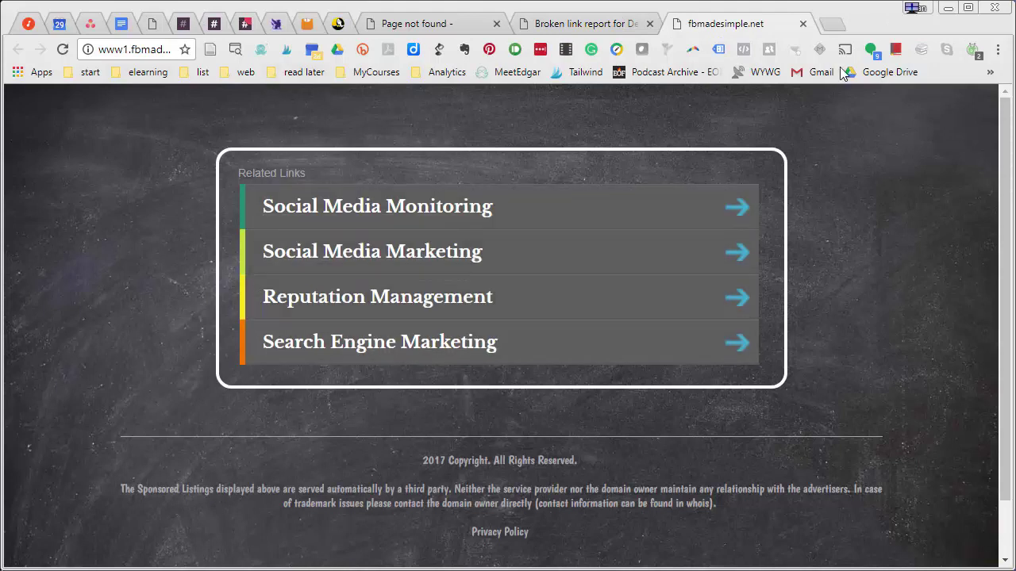
click(803, 24)
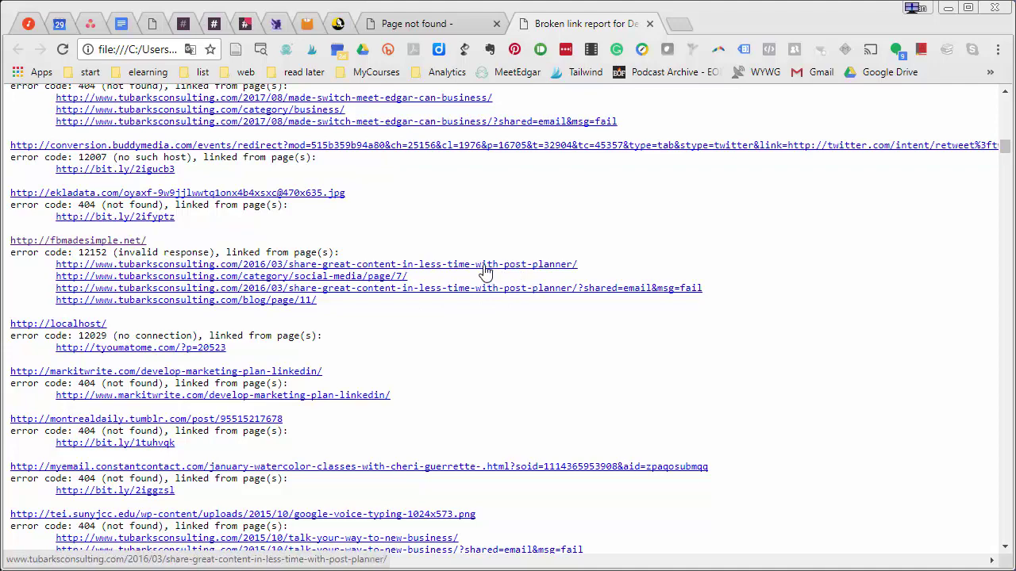
click(242, 278)
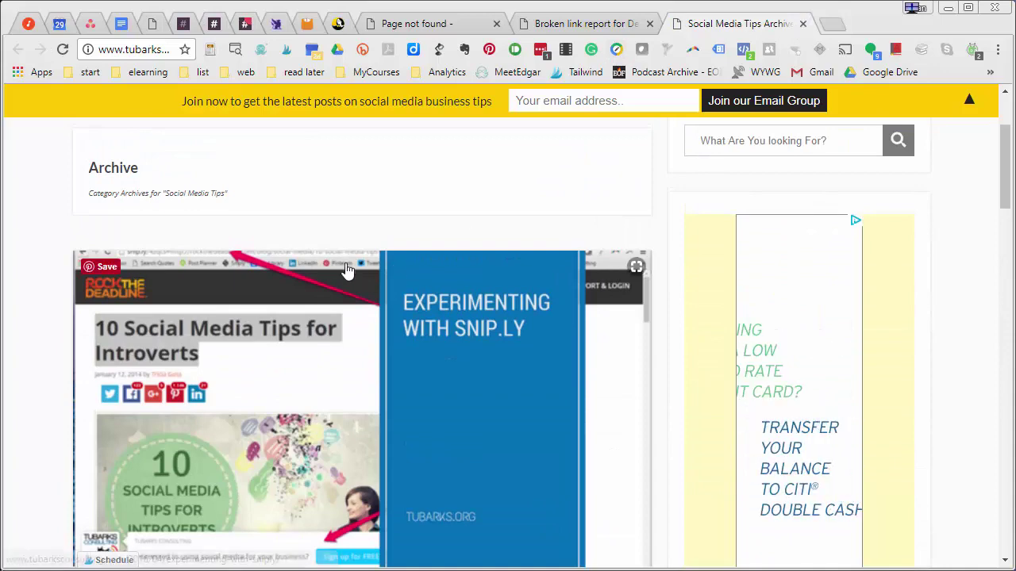
key(ctrl+w)
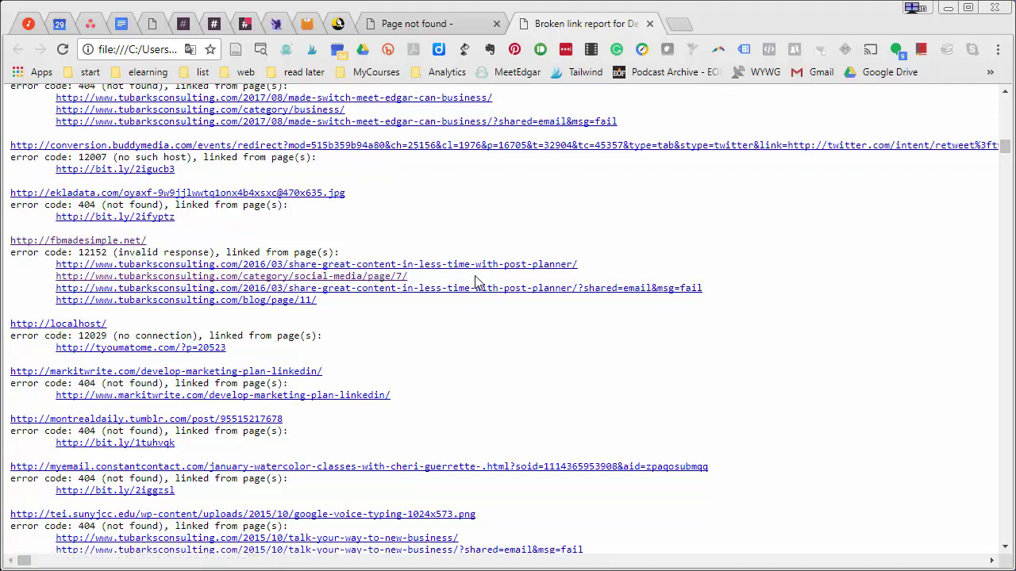
Open the WordPress dashboard of tubarksconsulting.com in a new tab and list all its posts
key(ctrl+t)
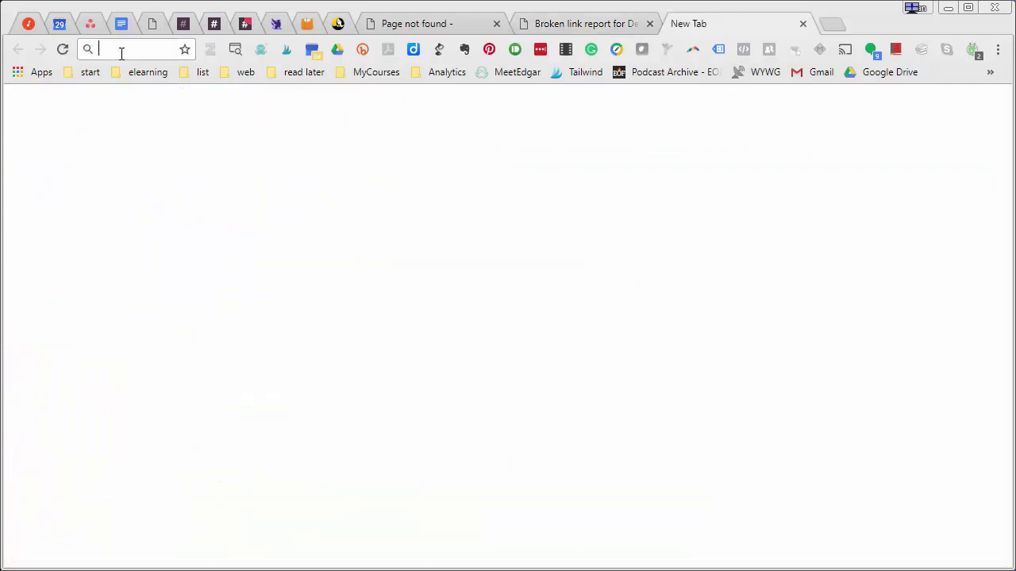
text(tubark)
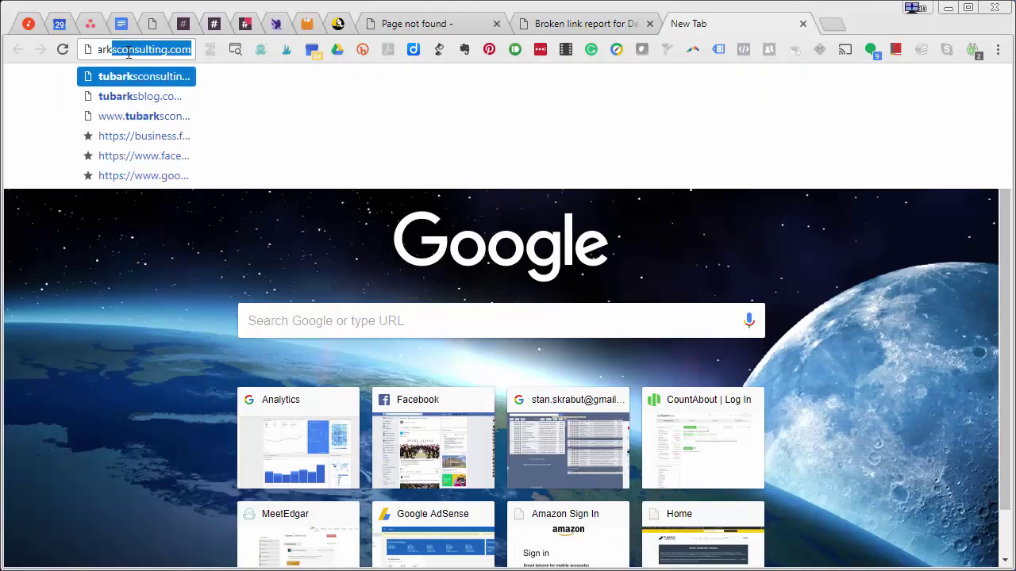
key(Return)
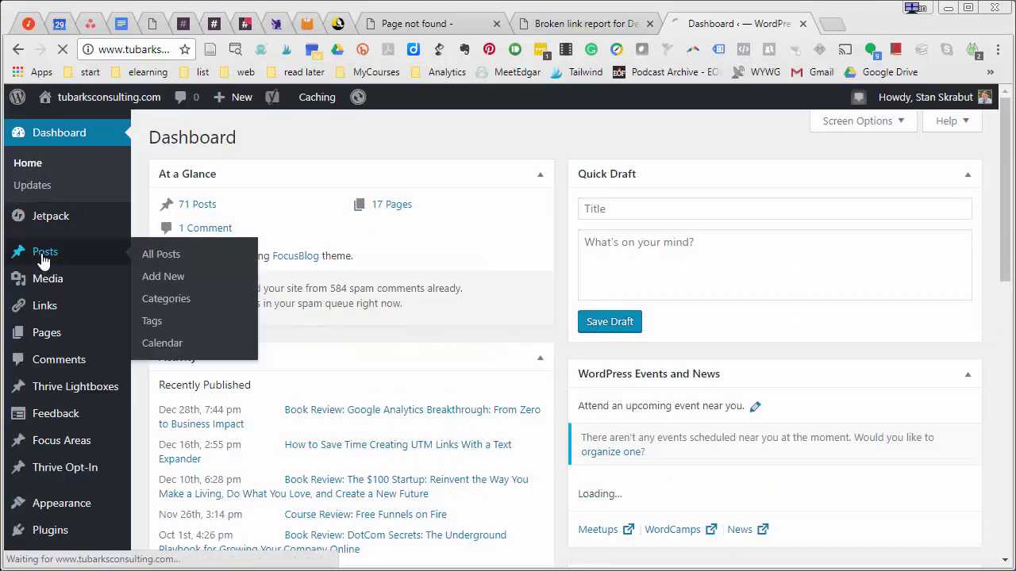
click(43, 258)
scroll(455, 354, down, 5)
scroll(455, 354, up, 5)
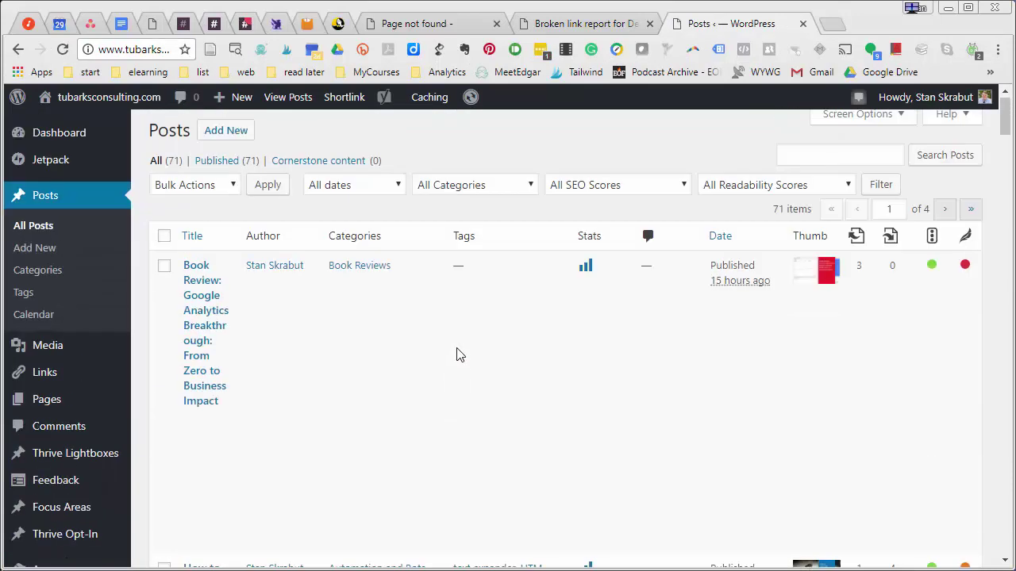
Try to find the affected post by searching for the slug "share-great-content-in-less-time-with-post-planner/"
click(844, 156)
text(share-great-content-in-less-time-with-post-planner/)
key(Return)
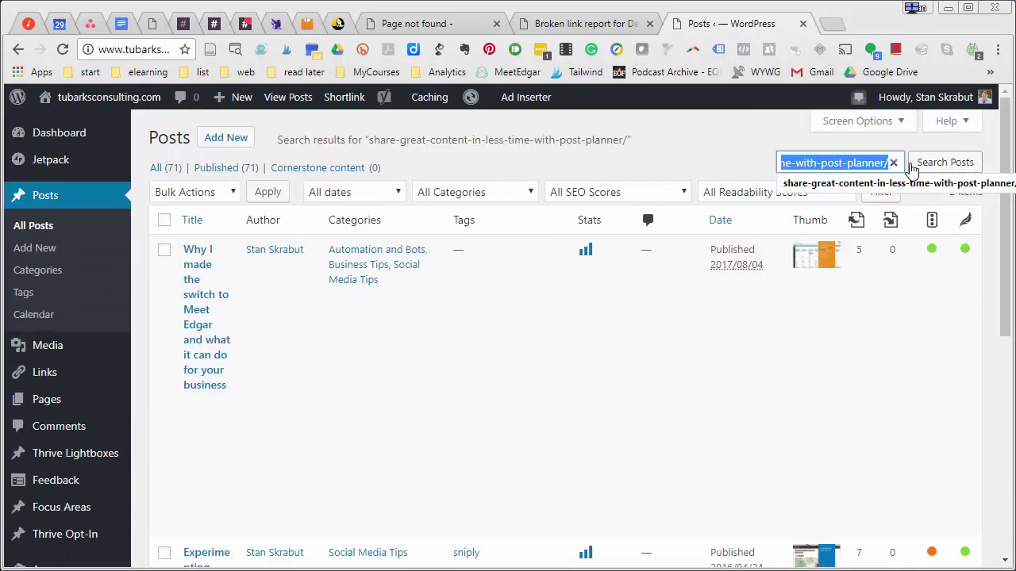
Search the posts for "share great content" and open "Share Great Content in Less Time with Post Planner" for editing
text(share great content)
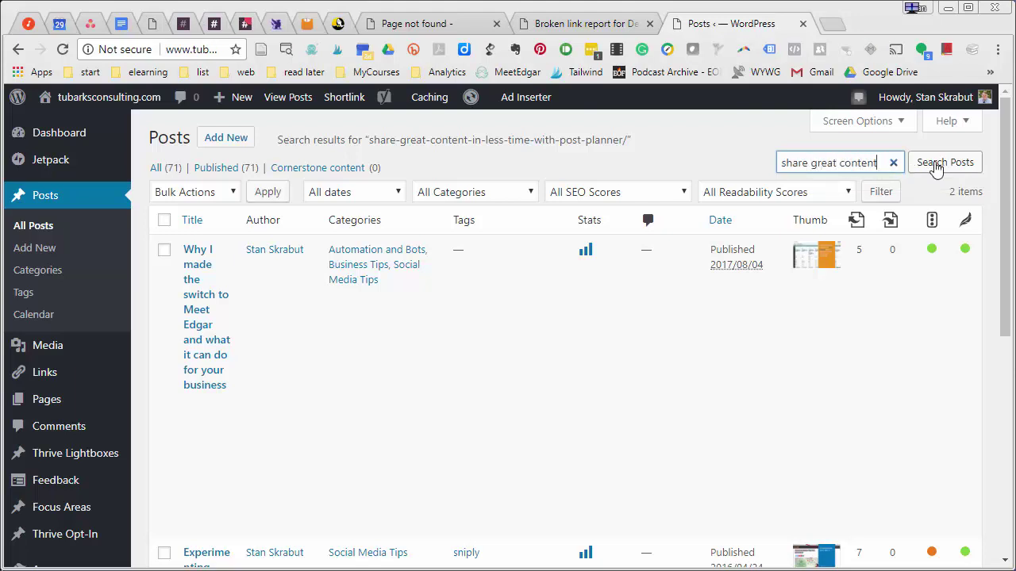
click(936, 164)
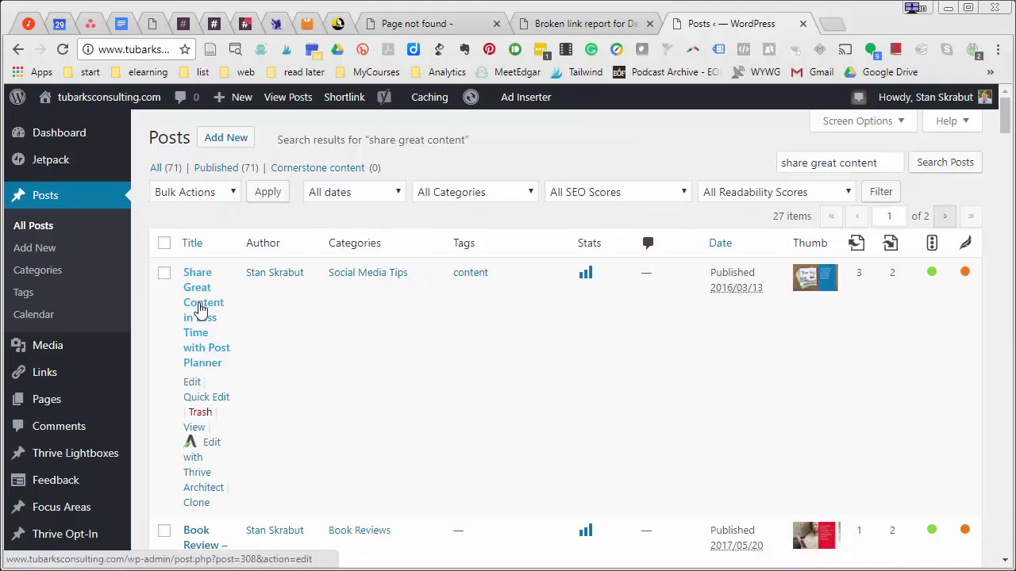
click(201, 311)
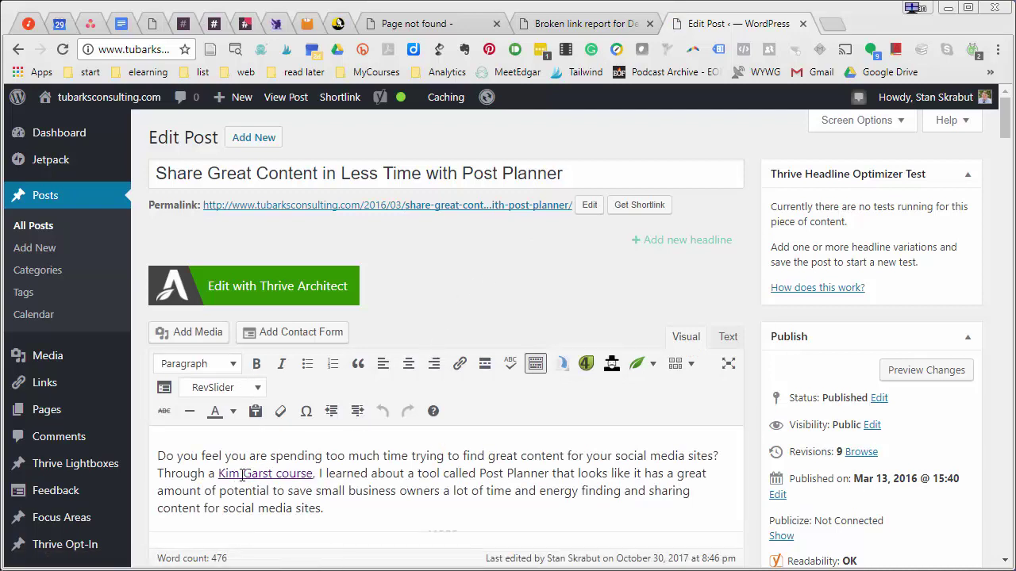
Remove the fbmadesimple.net link from the "Kim Garst course" text in the post's first paragraph
click(245, 474)
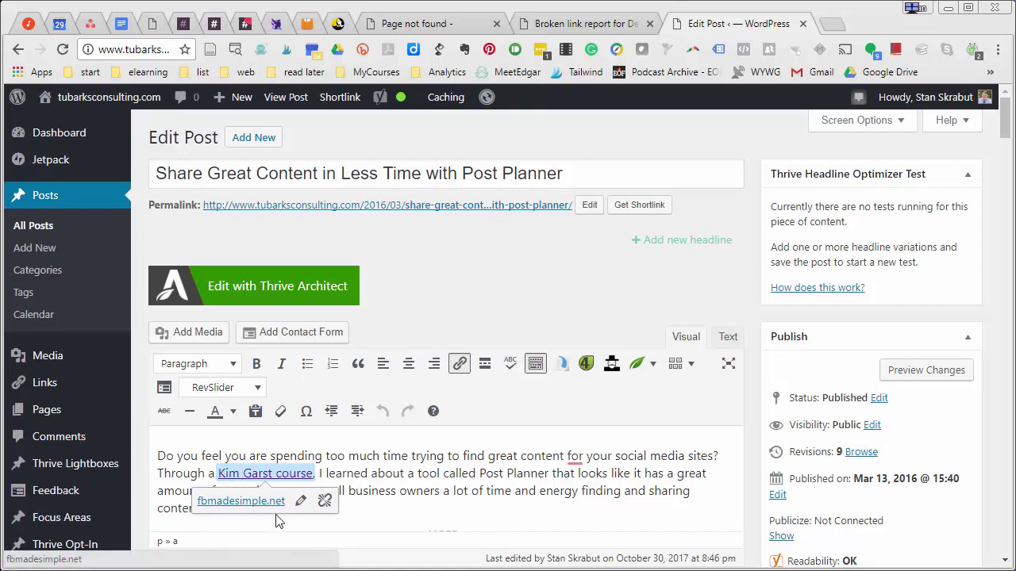
click(326, 503)
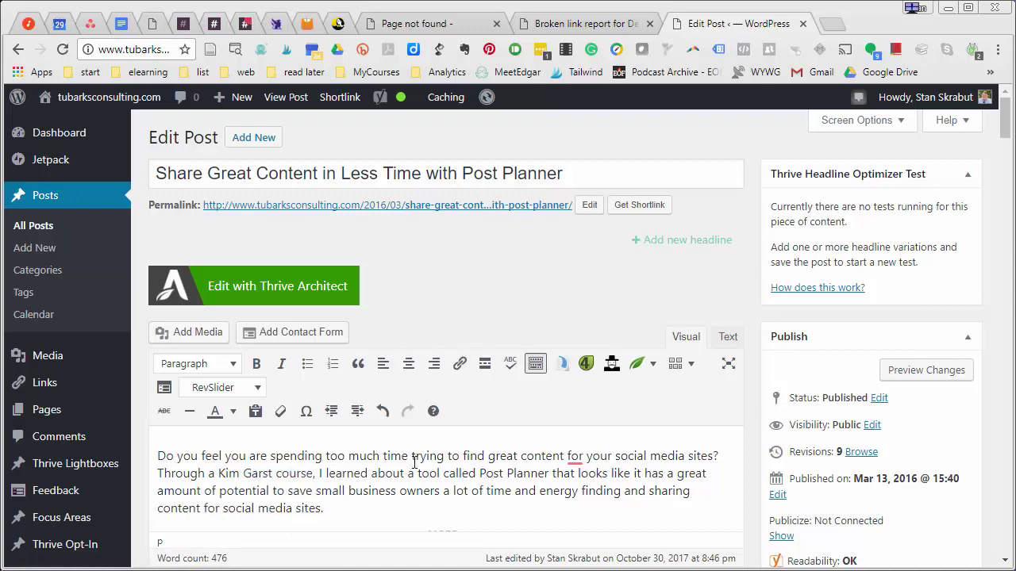
scroll(413, 462, down, 1)
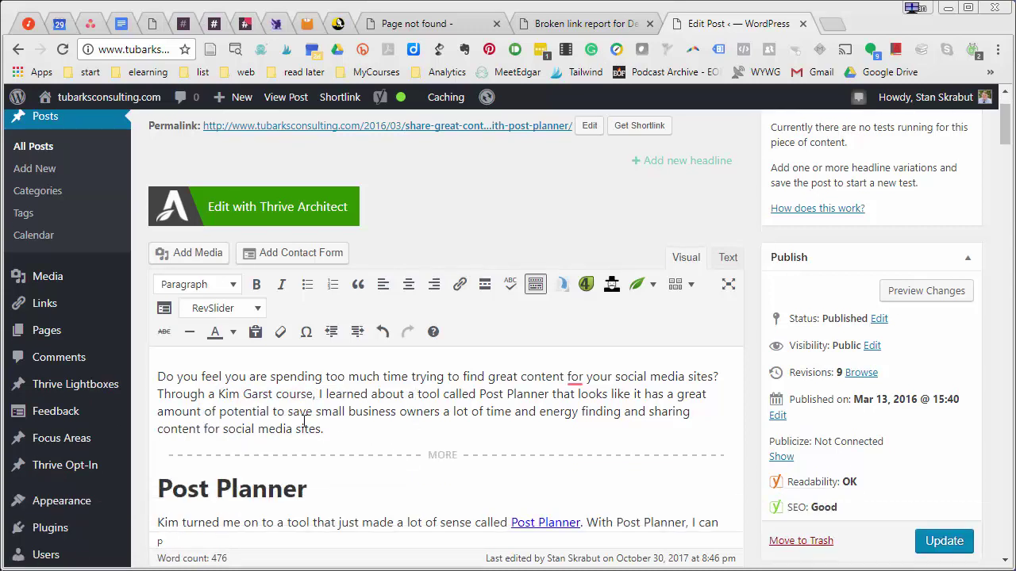
scroll(304, 427, down, 2)
scroll(246, 393, up, 2)
Look for a replacement for the course link by searching the web for "fb made simple" and "fb made simple kim garst"
drag(219, 394, 314, 394)
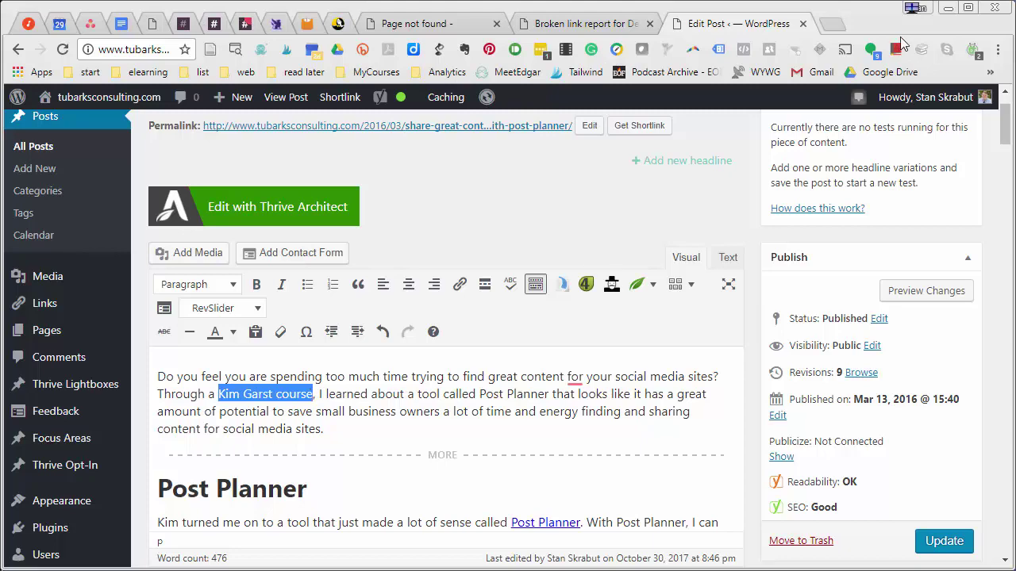
click(830, 25)
text(fb made simple)
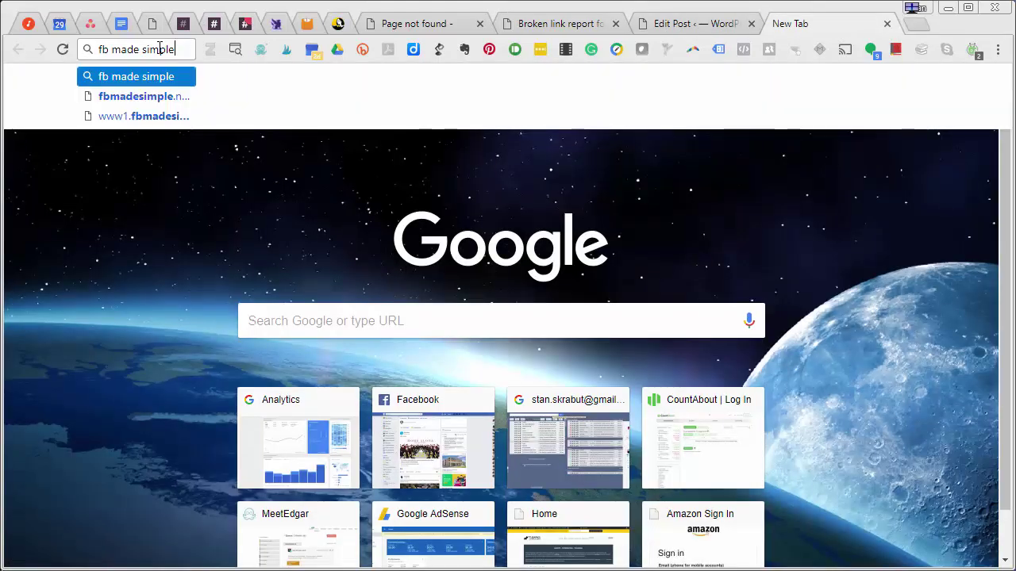
key(Return)
click(238, 116)
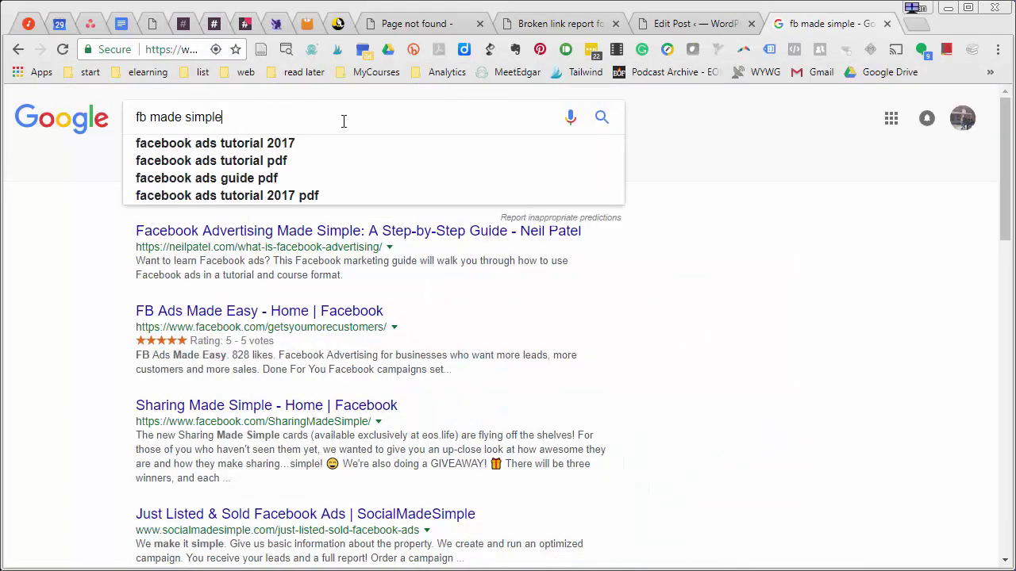
text(kim garst)
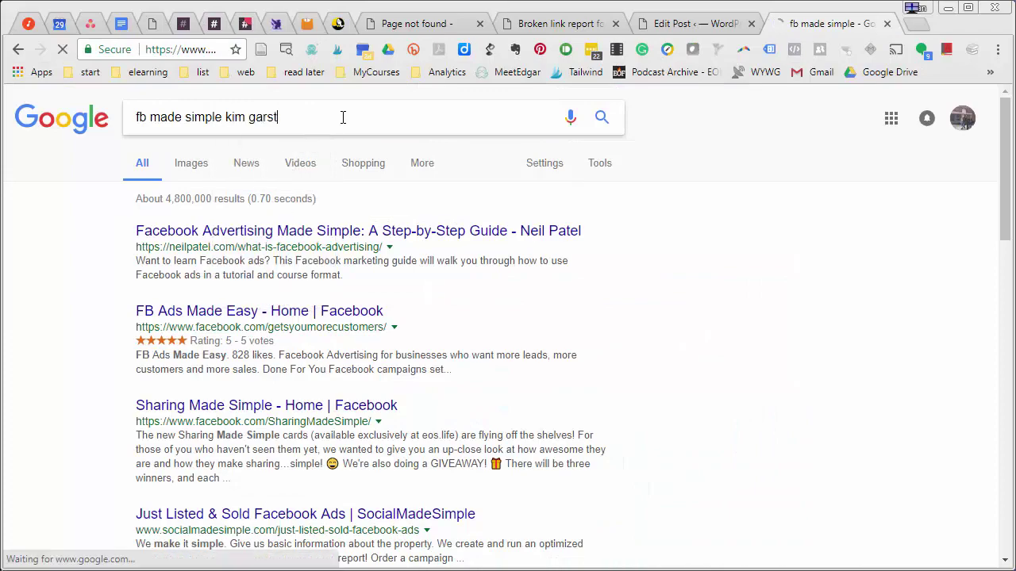
key(Return)
scroll(297, 358, down, 8)
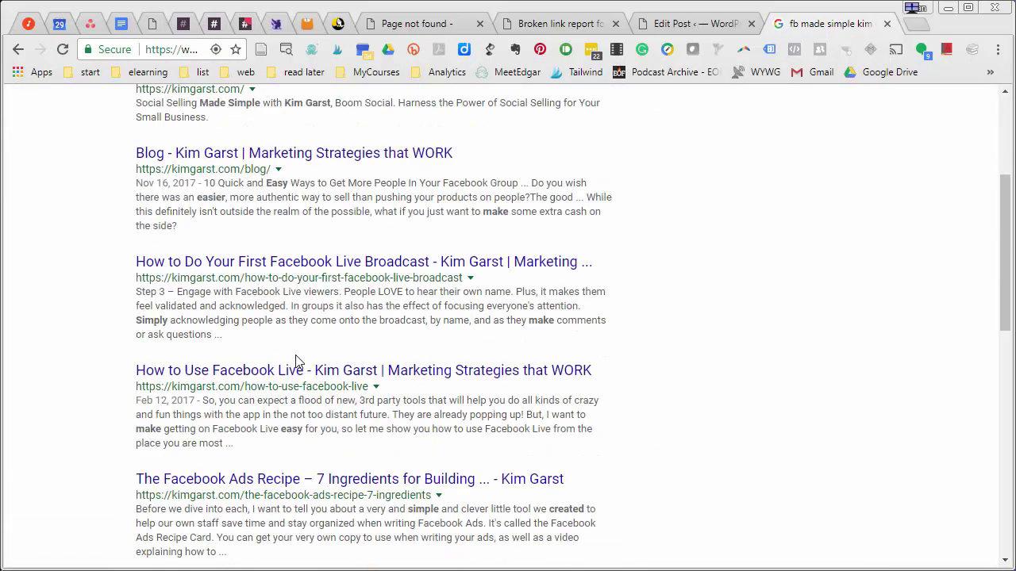
scroll(298, 358, up, 10)
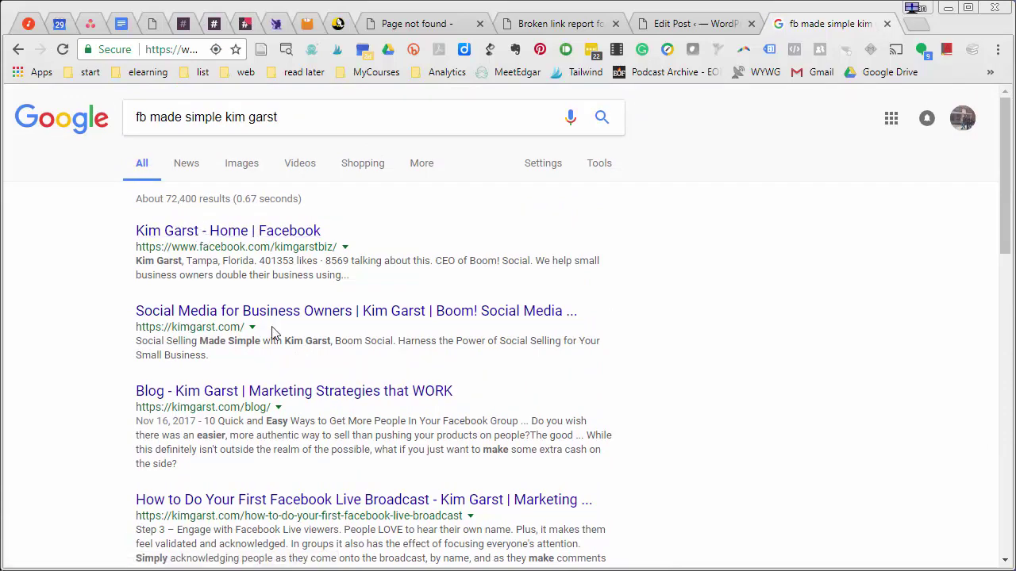
Open the kimgarst.com home page from the search results and look through it for the course
click(205, 314)
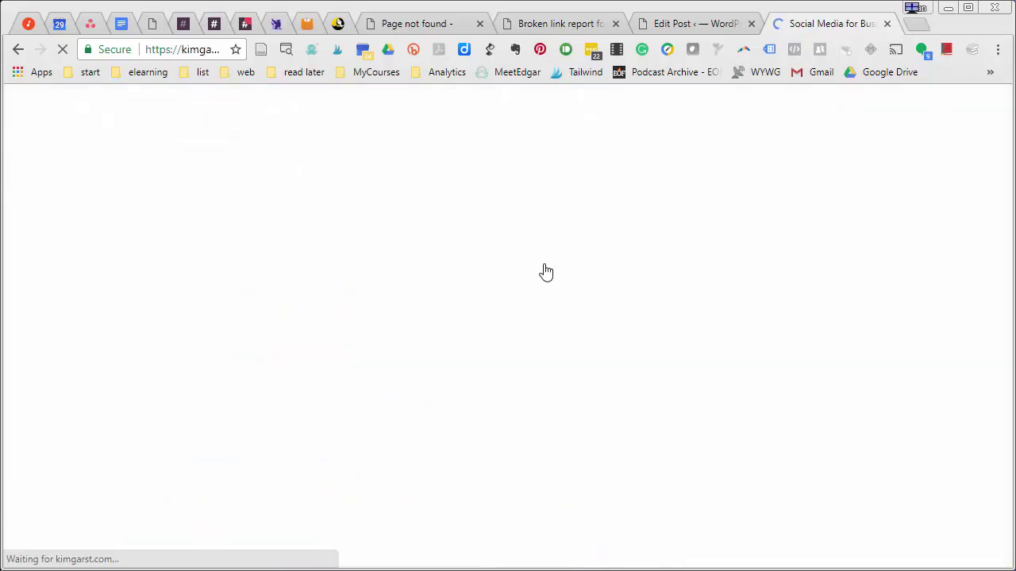
scroll(422, 300, down, 20)
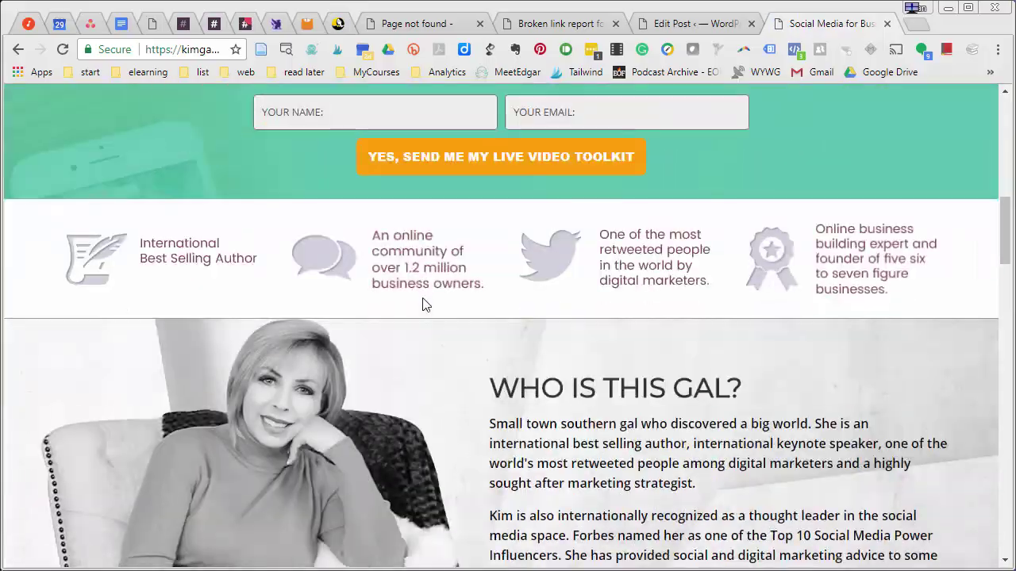
scroll(423, 301, down, 15)
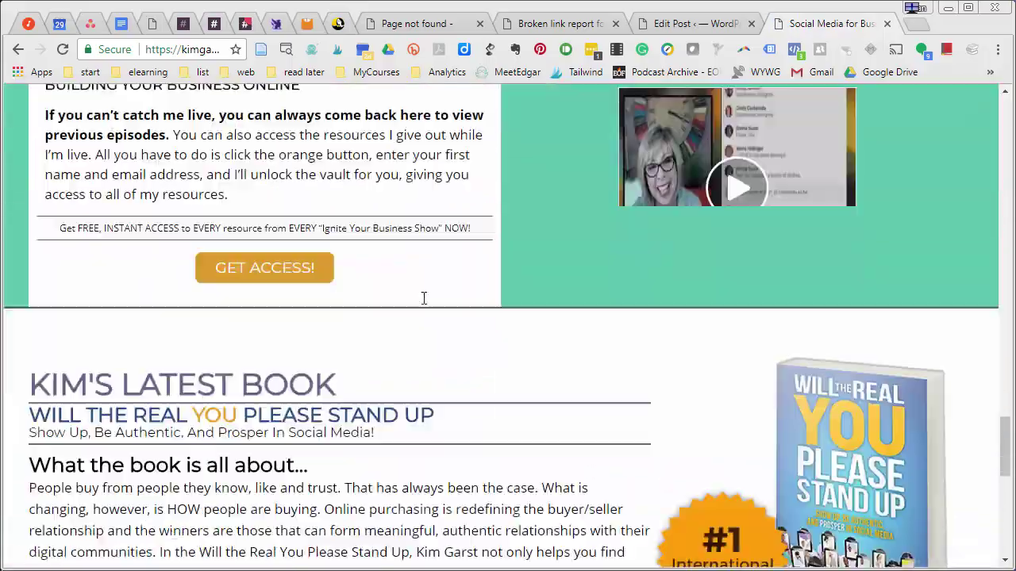
scroll(424, 298, up, 12)
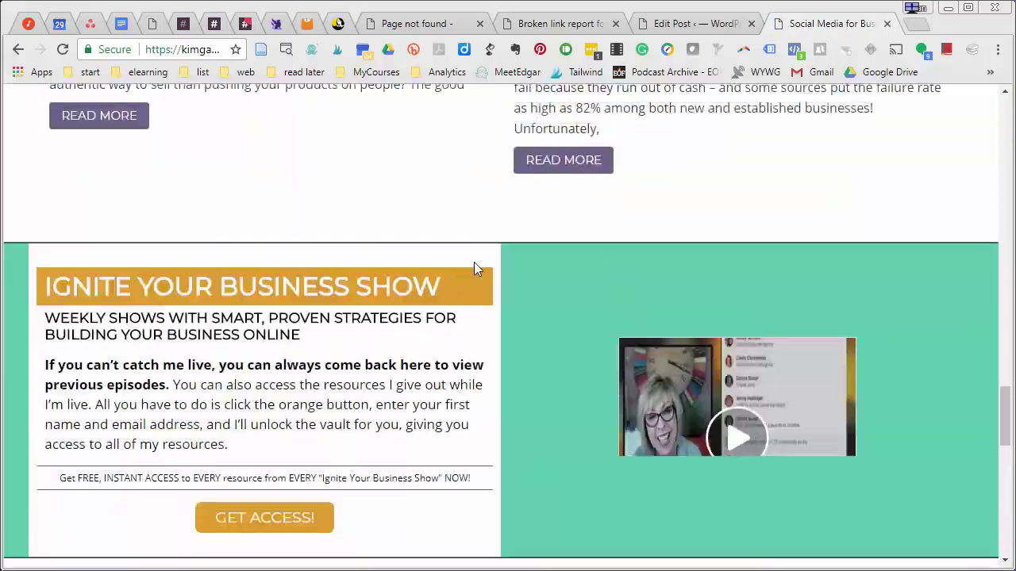
scroll(552, 213, up, 20)
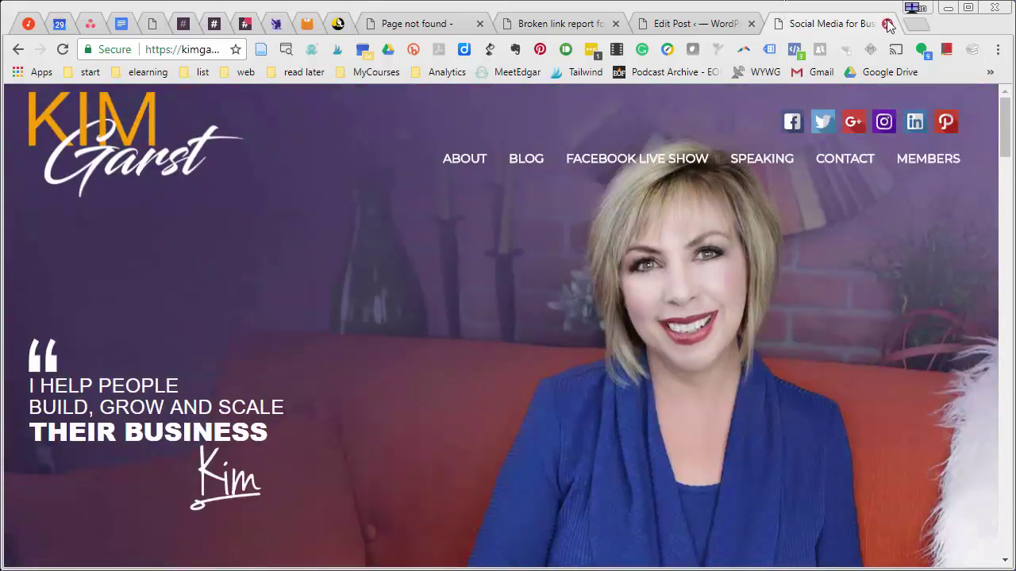
Close the kimgarst.com page and update the edited post
click(888, 24)
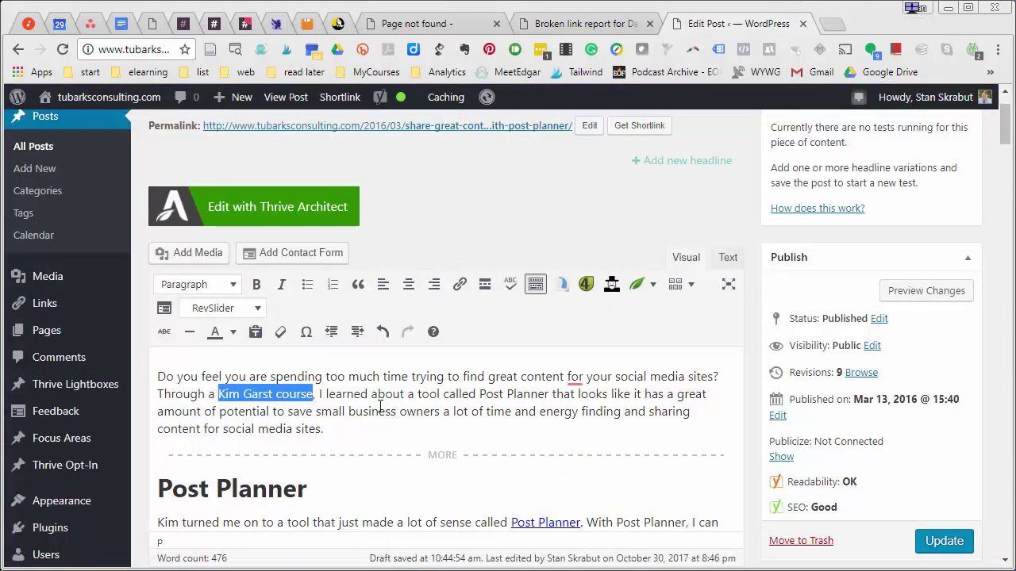
click(947, 538)
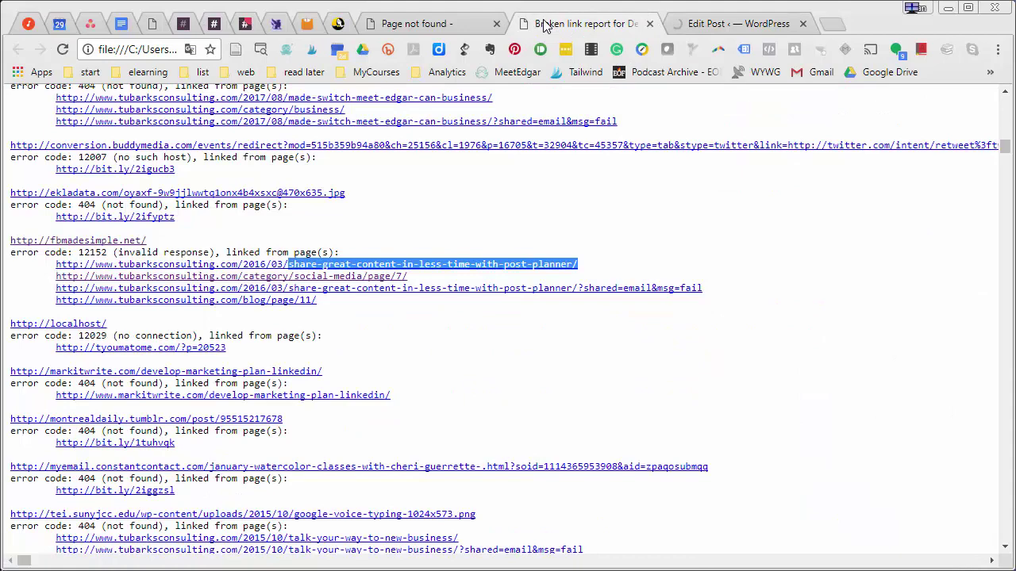
Open category/social-media/page/7/ from the broken link report, check the Post Planner excerpt for the course link, and return to the report
click(548, 22)
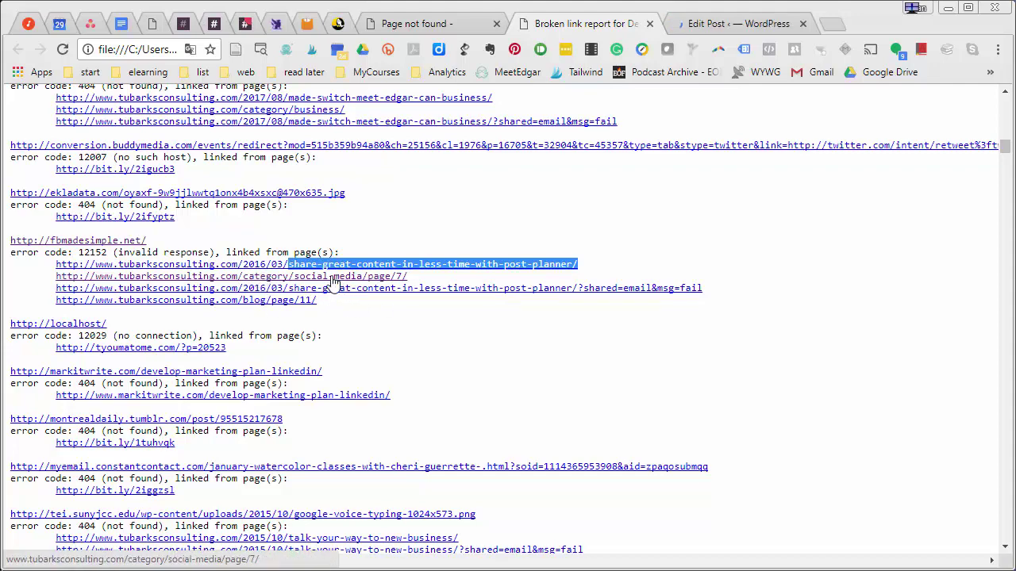
middle_click(333, 282)
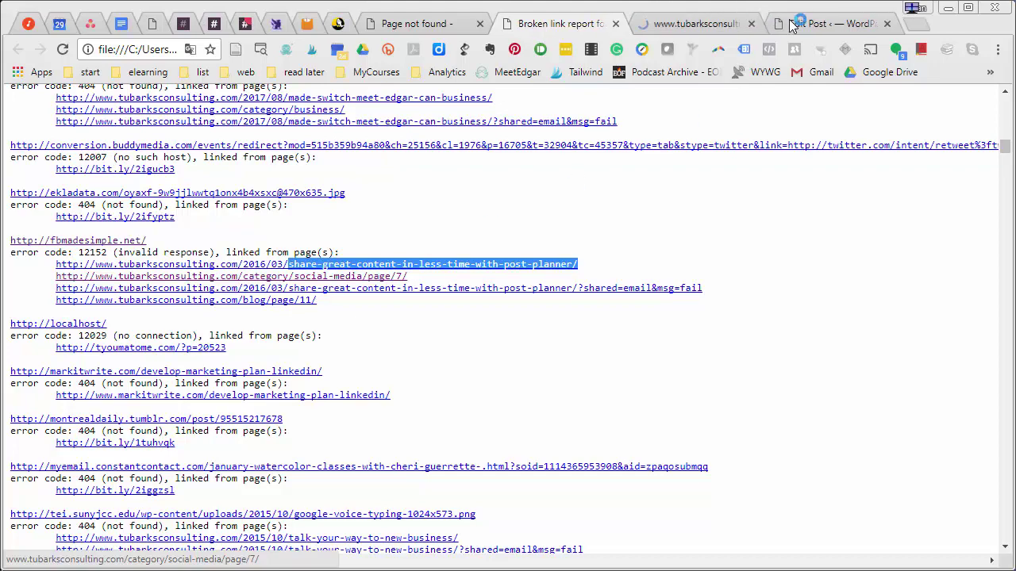
click(684, 23)
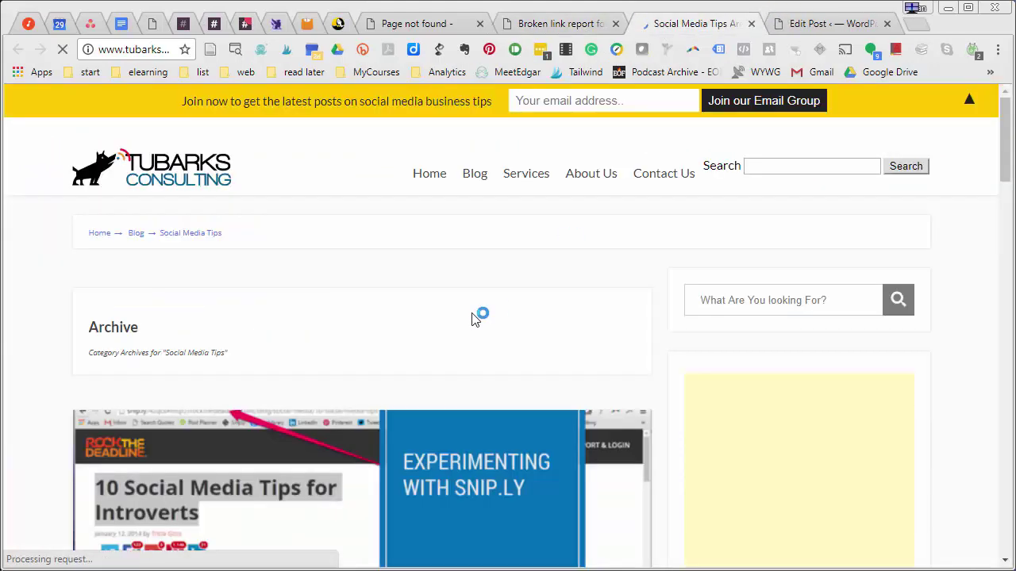
scroll(438, 325, down, 3)
scroll(438, 331, down, 13)
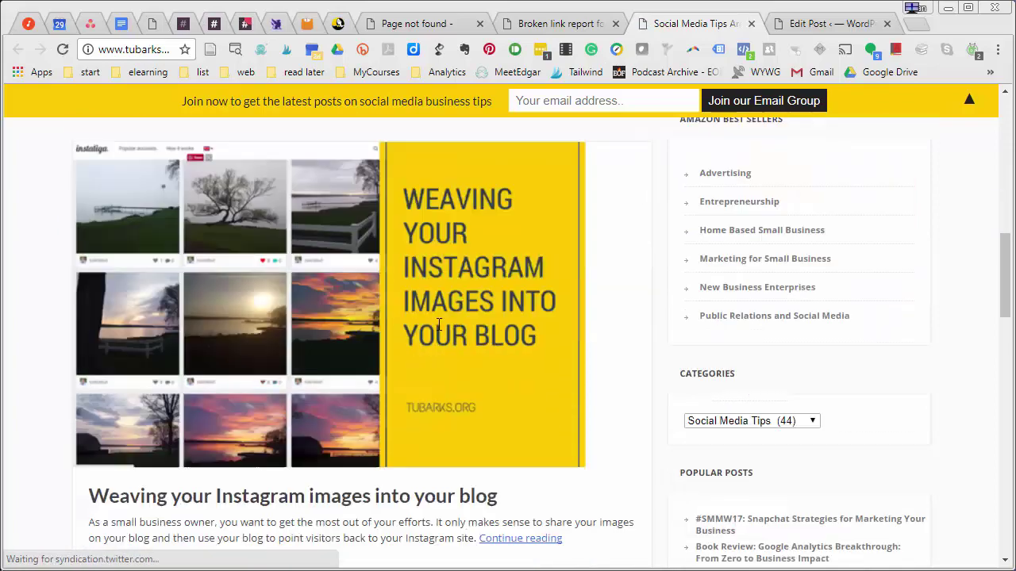
scroll(439, 331, down, 3)
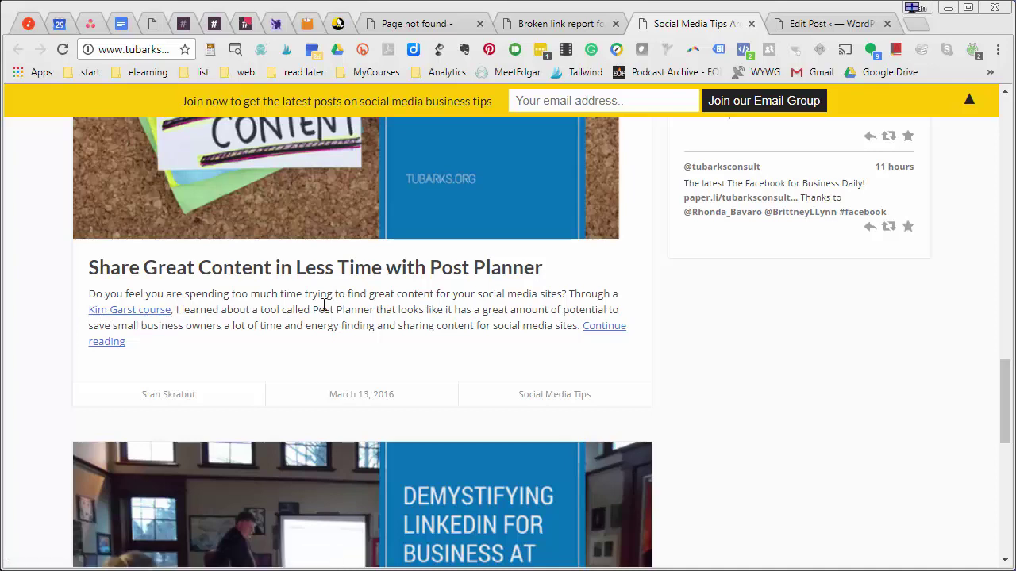
scroll(333, 300, up, 1)
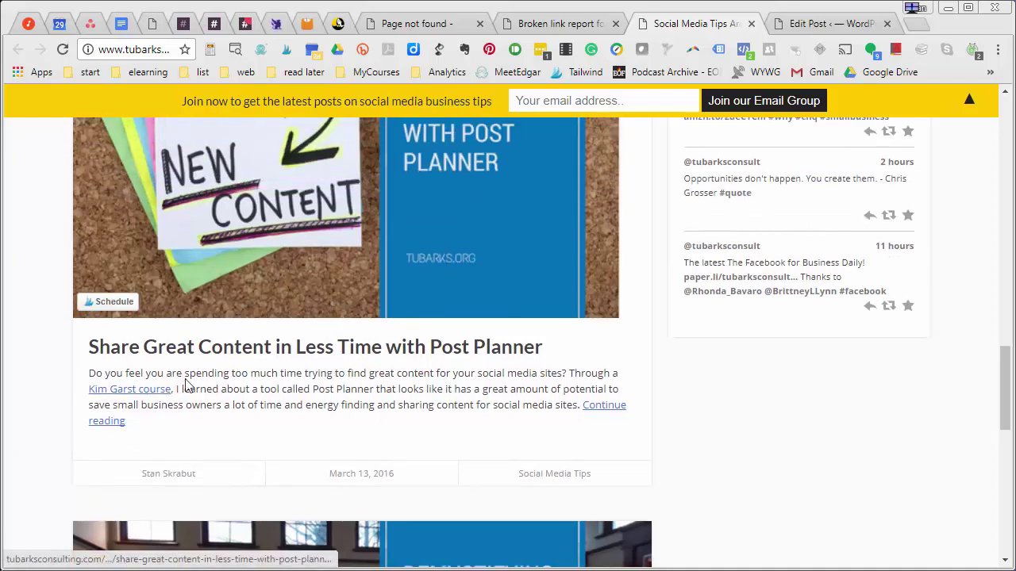
scroll(319, 381, up, 10)
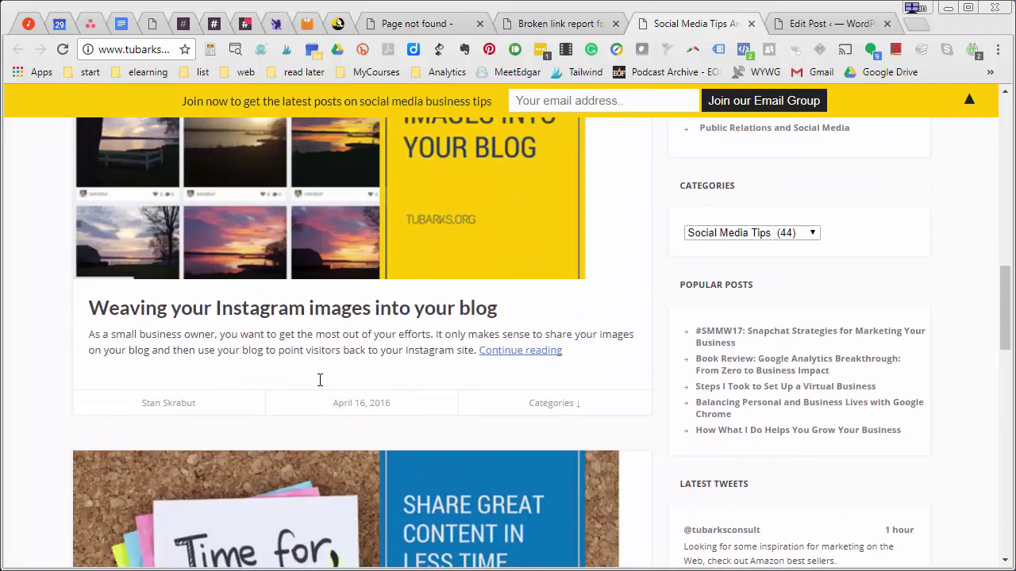
scroll(319, 387, up, 5)
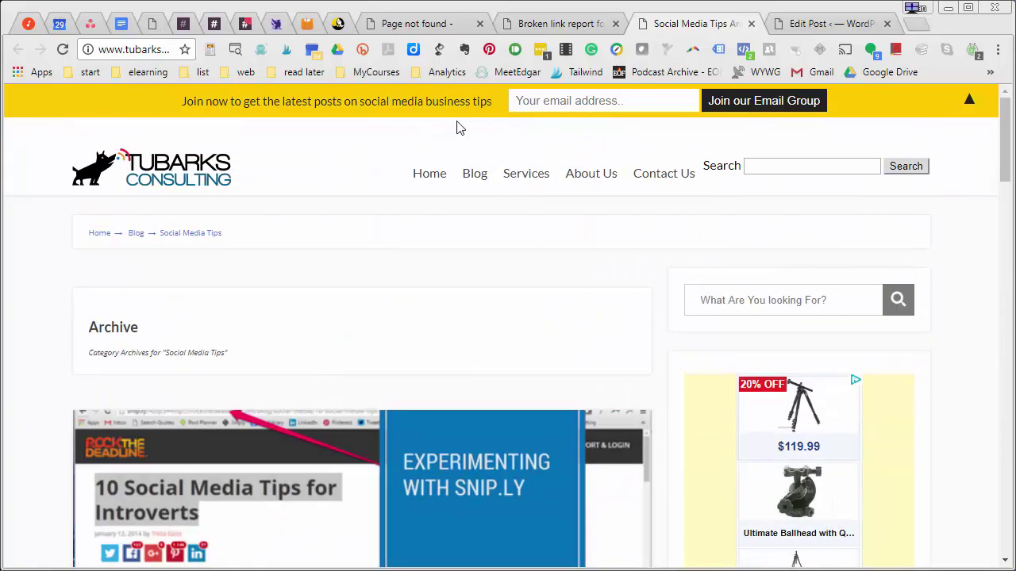
key(ctrl+shift+Tab)
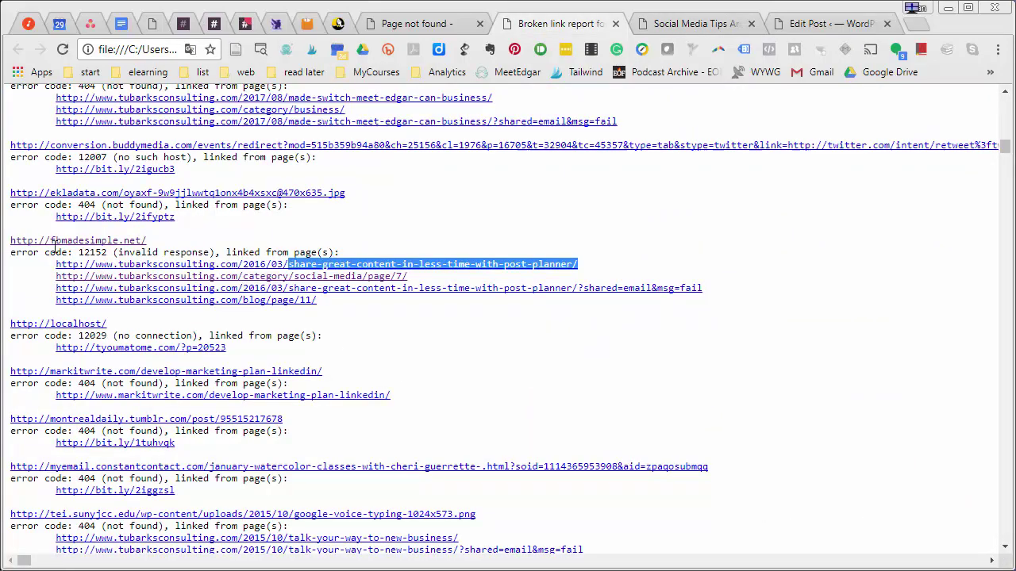